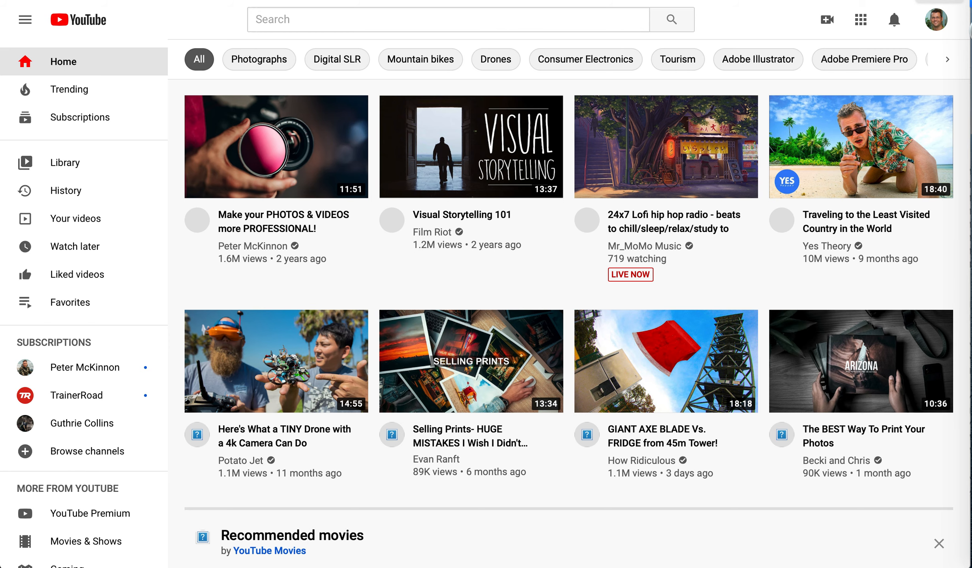
# Switch to Finder and briefly preview the 2020-09-01 10.03.06 AM screen recording from the recent files.
pyautogui.click(971, 1)
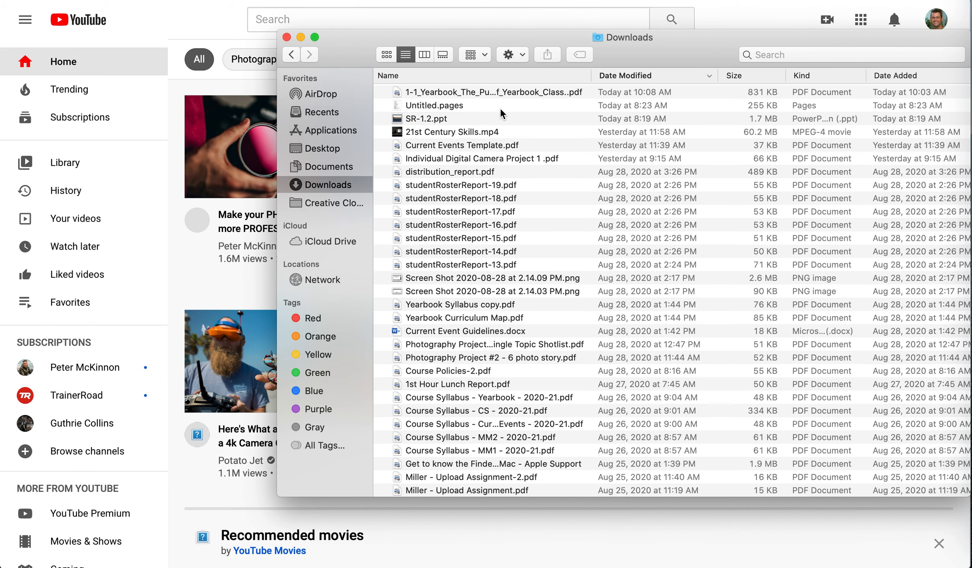
pyautogui.click(321, 112)
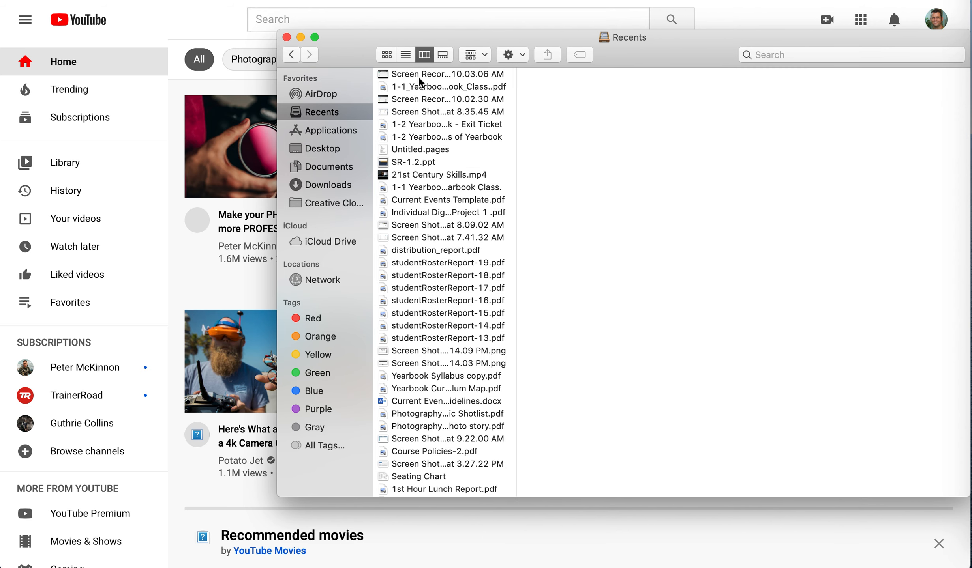
pyautogui.click(419, 76)
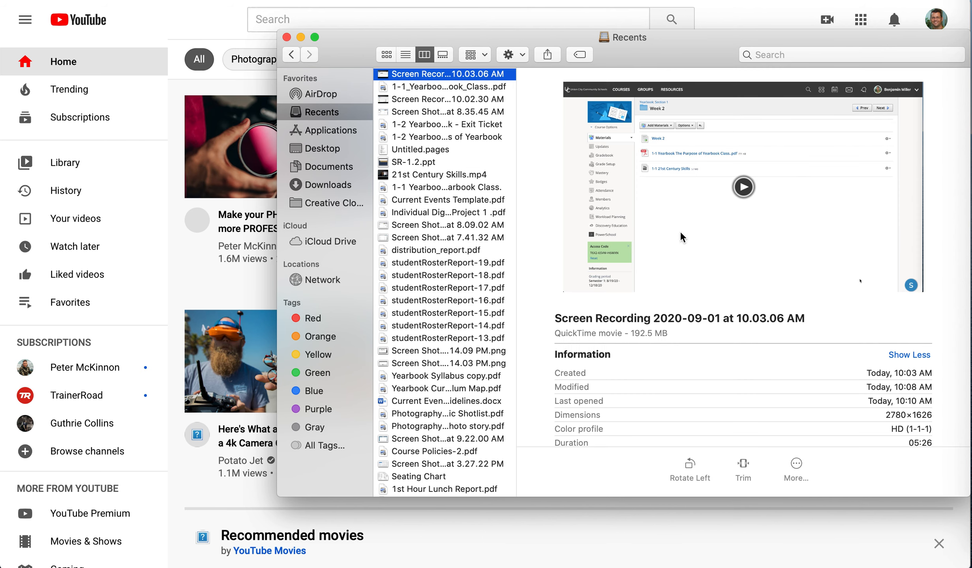
pyautogui.click(743, 189)
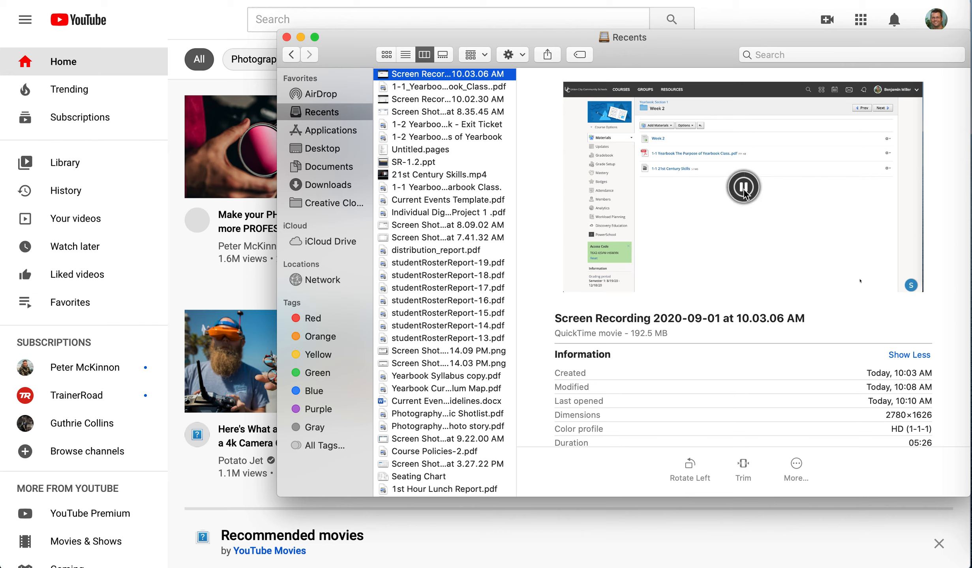
pyautogui.click(744, 190)
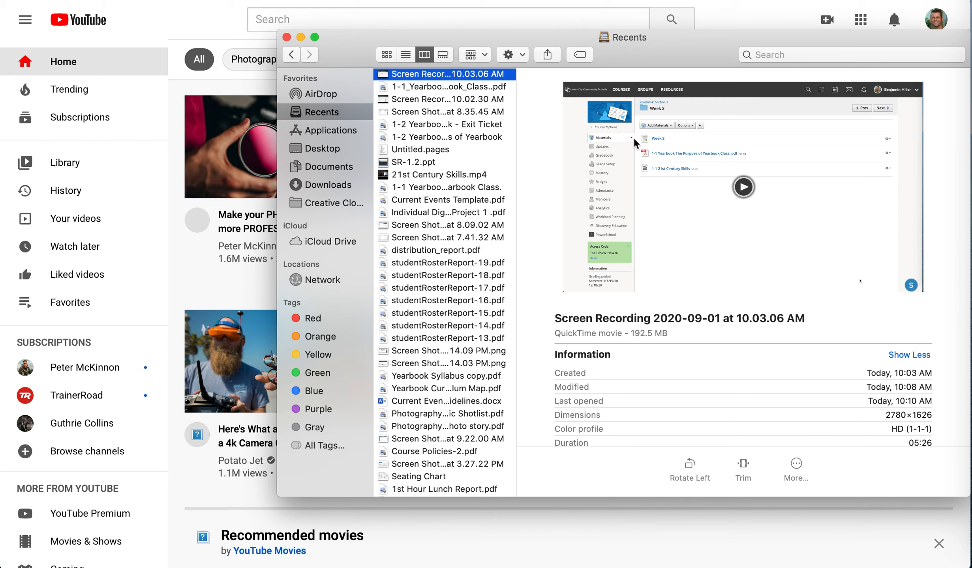
# Rename the 10.03.06 AM screen recording as "Edit a PDF File in MacBook Preview App".
pyautogui.click(418, 74)
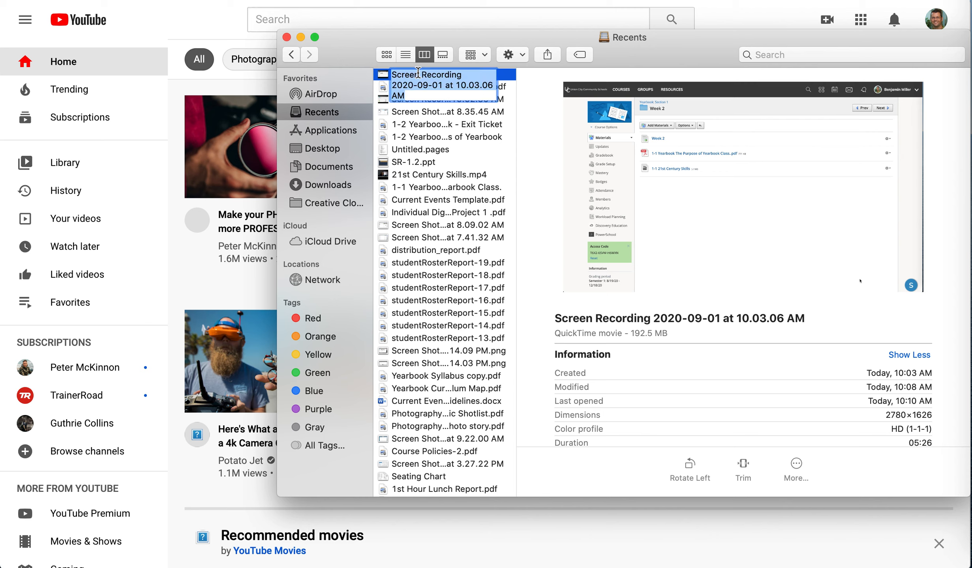
pyautogui.press('Escape')
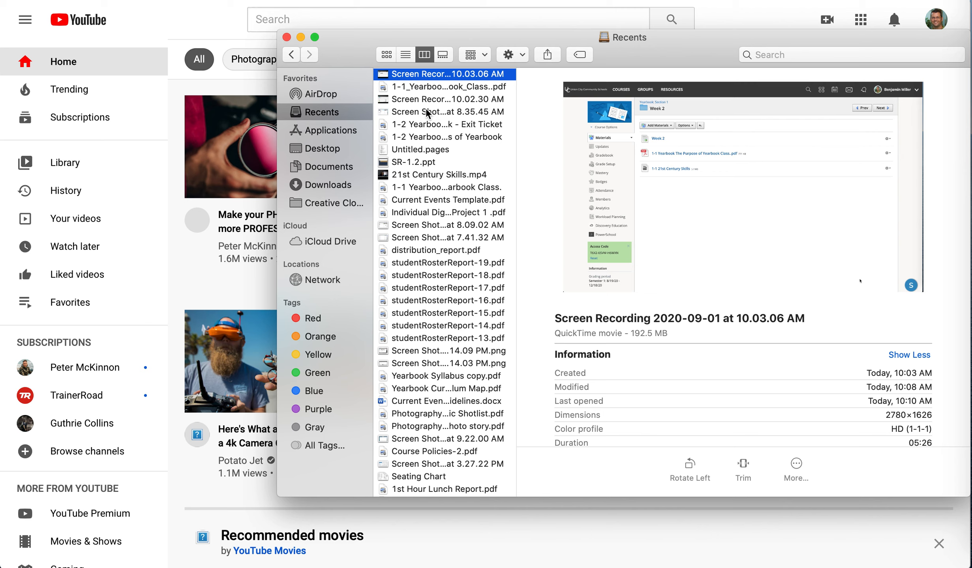
pyautogui.rightClick(425, 73)
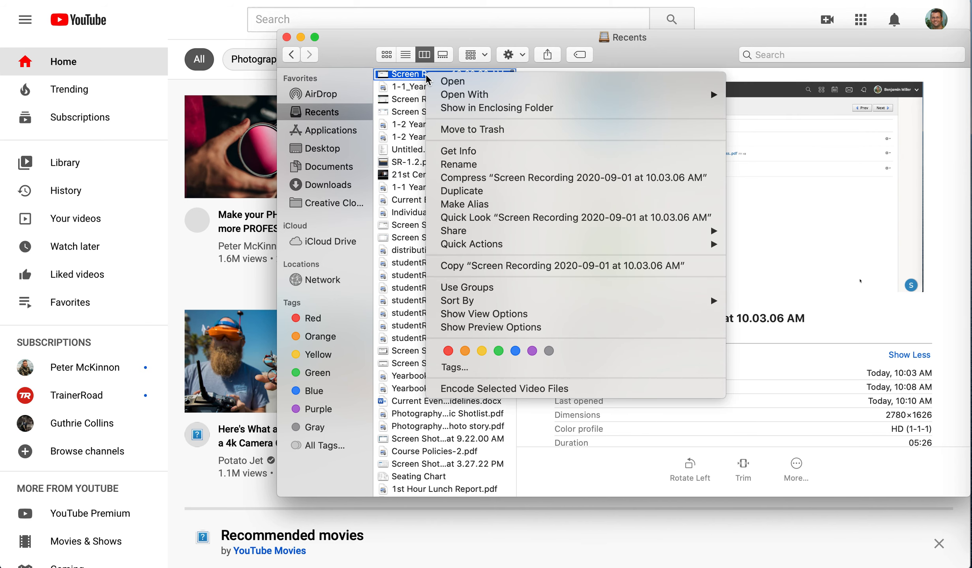
pyautogui.click(466, 162)
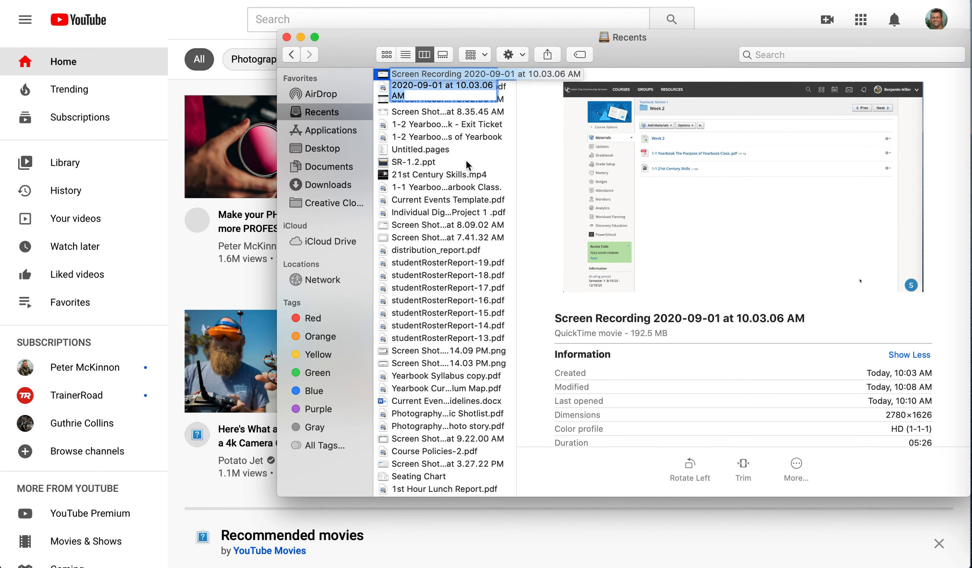
pyautogui.write('Edit a')
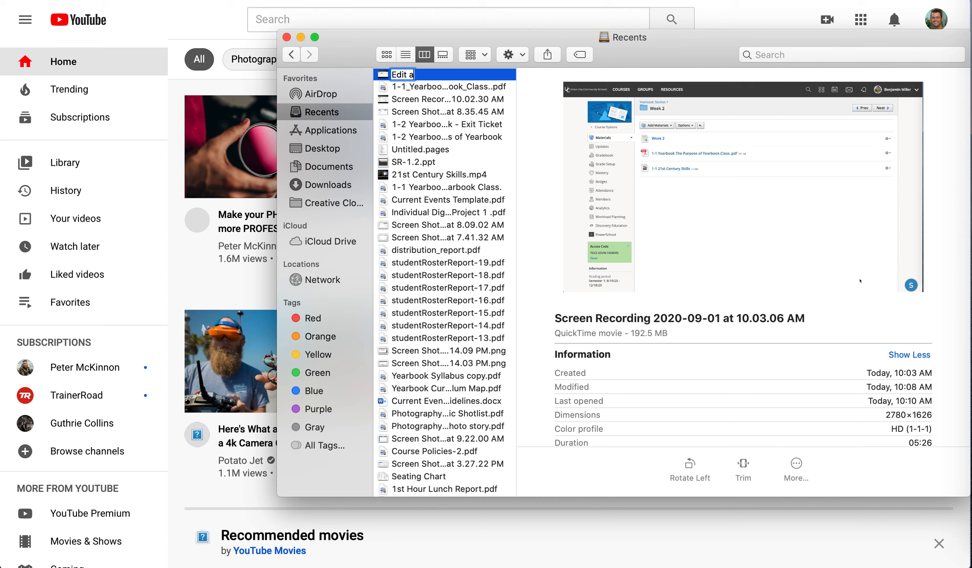
pyautogui.write(' PDF File i')
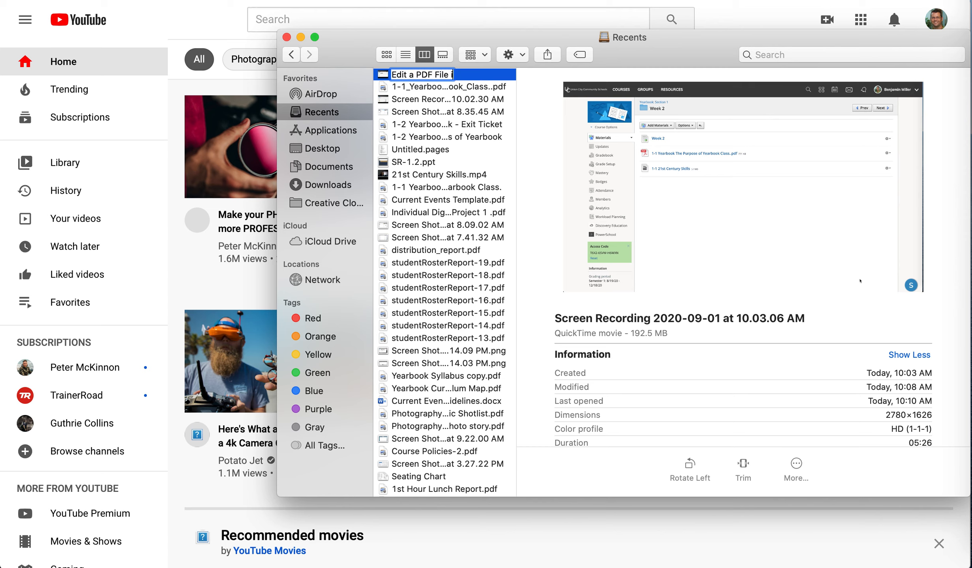
pyautogui.write('n MacBo')
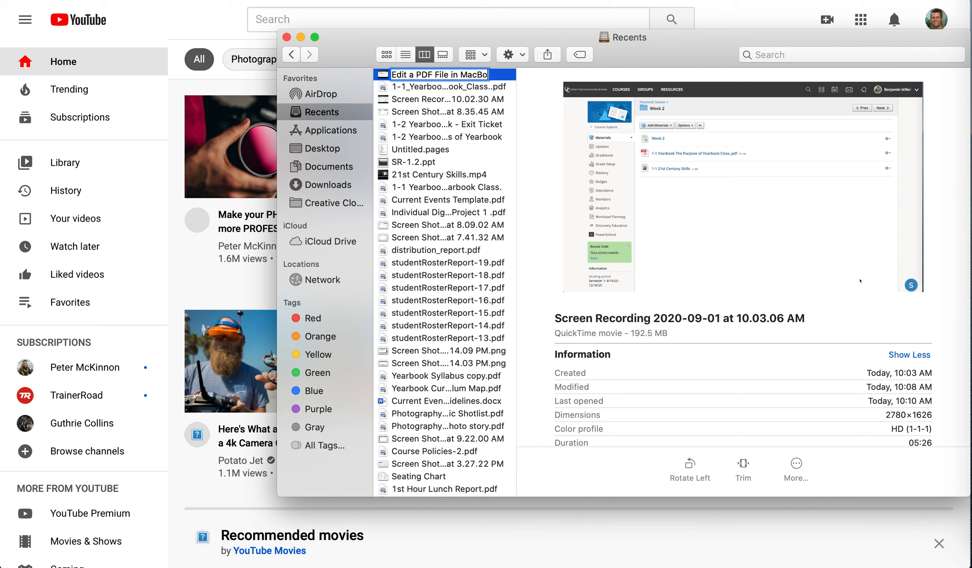
pyautogui.write('ok Pre')
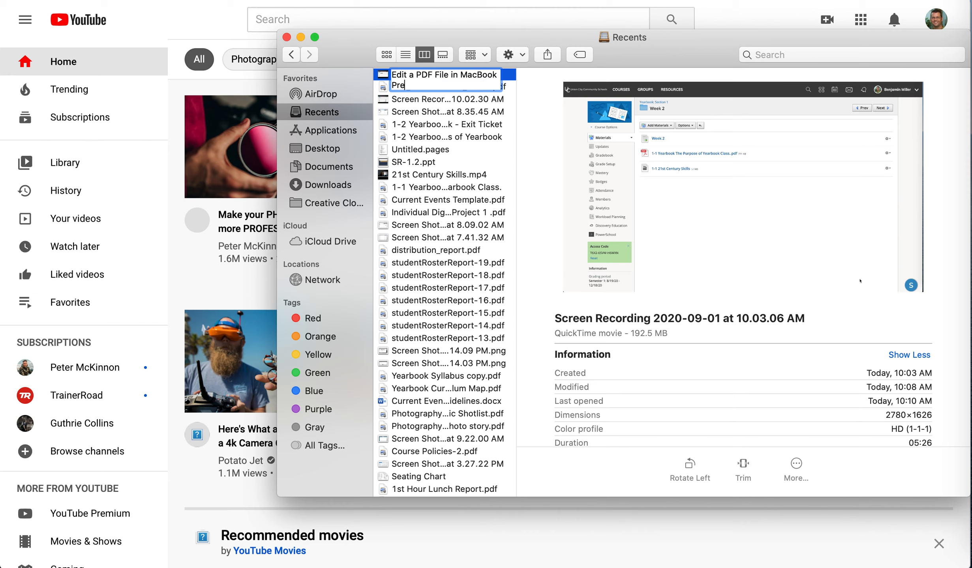
pyautogui.write('view App')
pyautogui.press('Return')
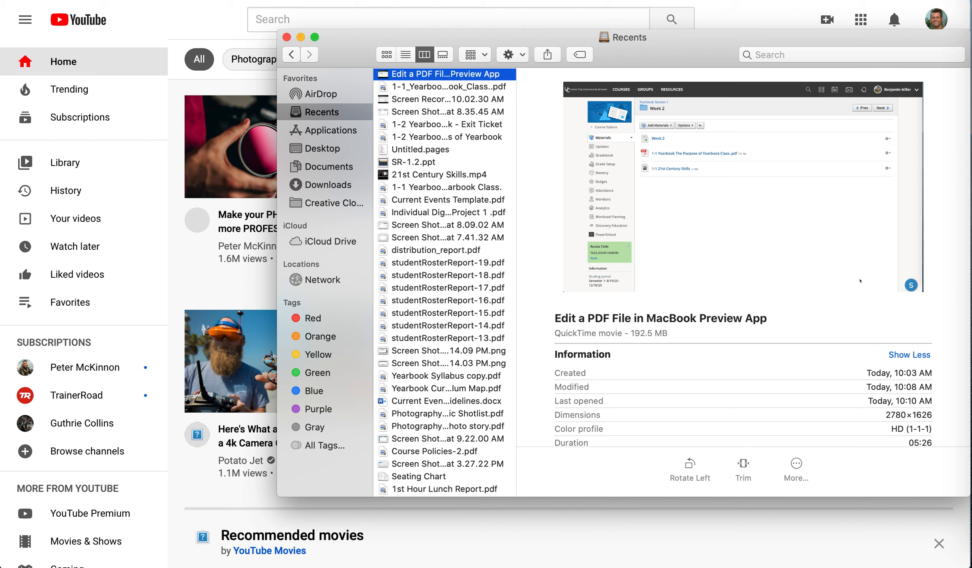
pyautogui.click(498, 74)
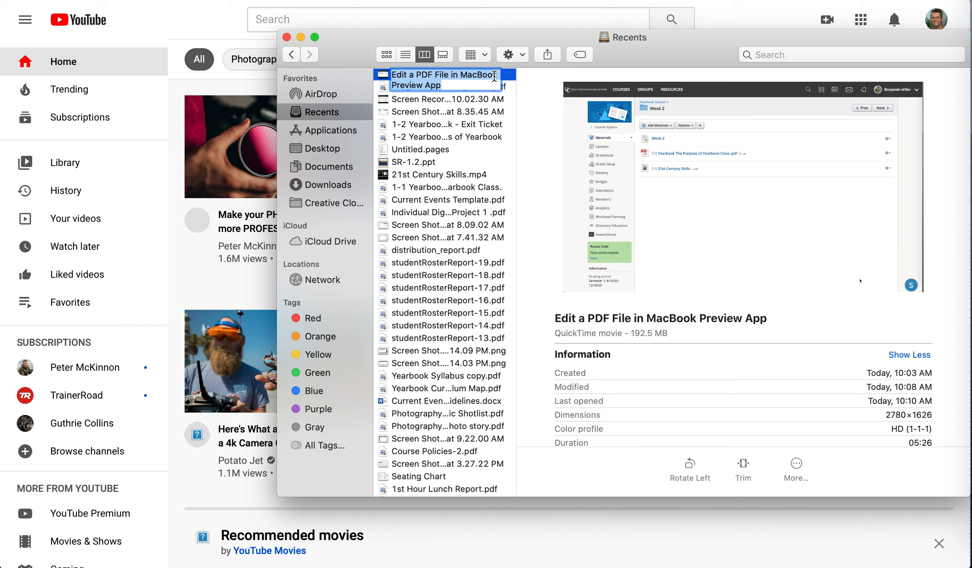
pyautogui.click(451, 89)
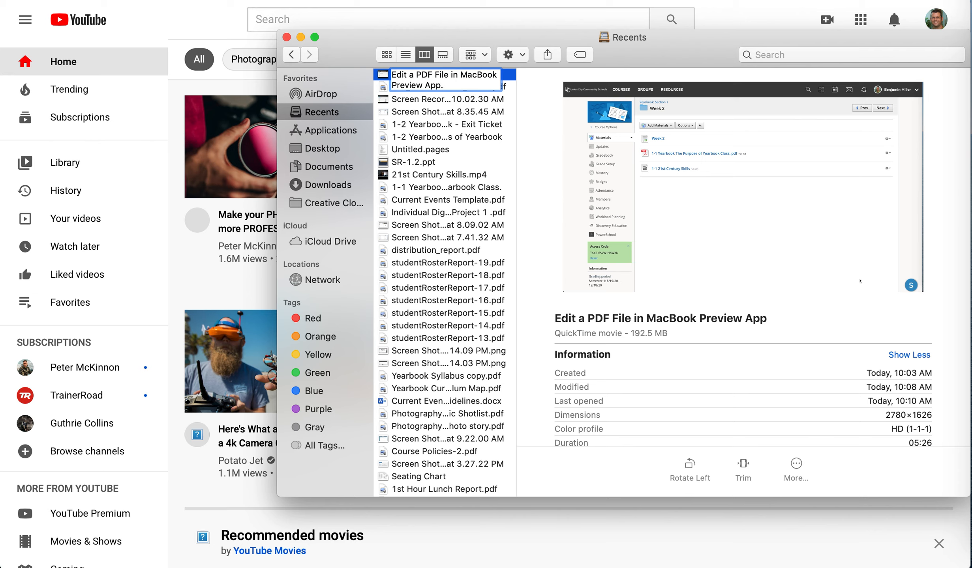
pyautogui.write('.')
pyautogui.press('BackSpace')
pyautogui.click(403, 100)
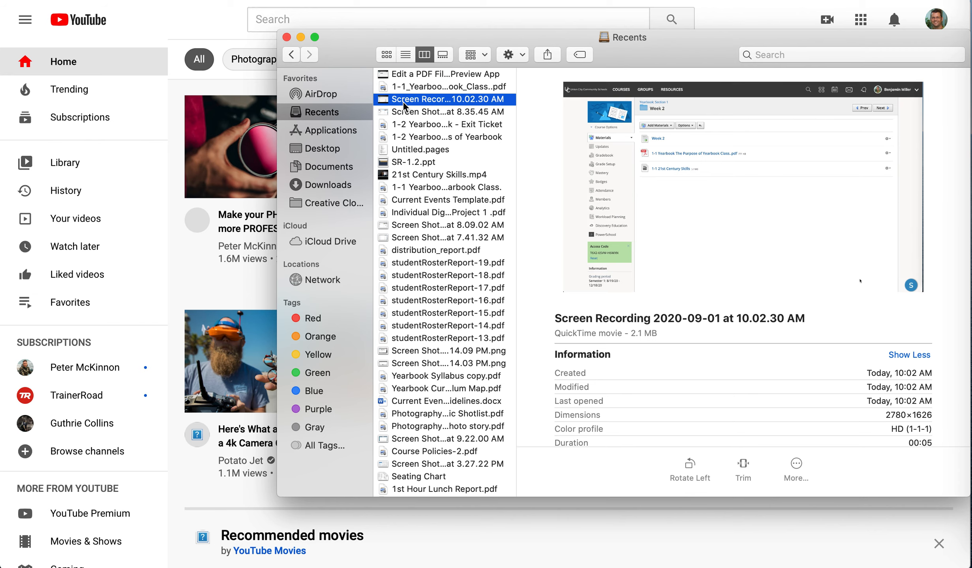
pyautogui.click(419, 75)
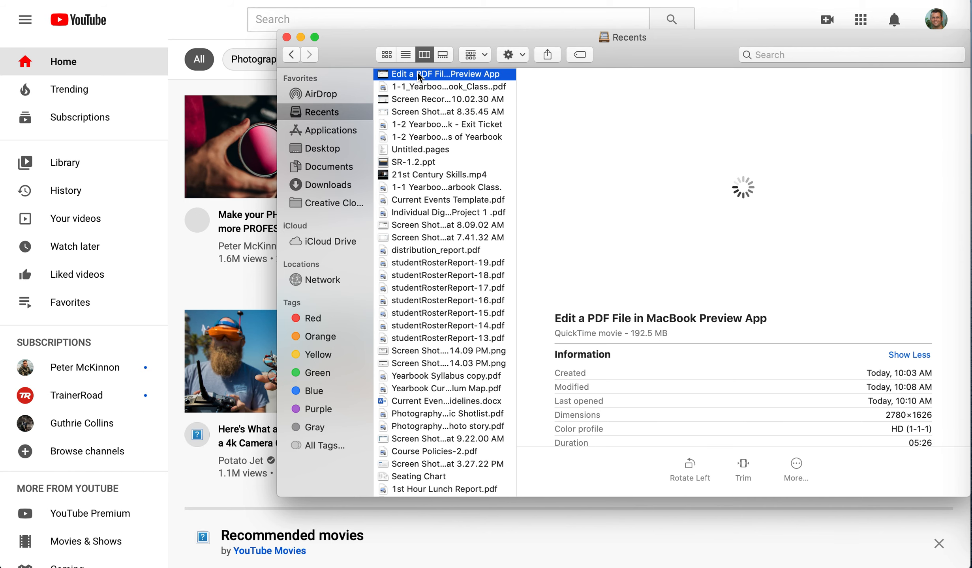
pyautogui.click(419, 75)
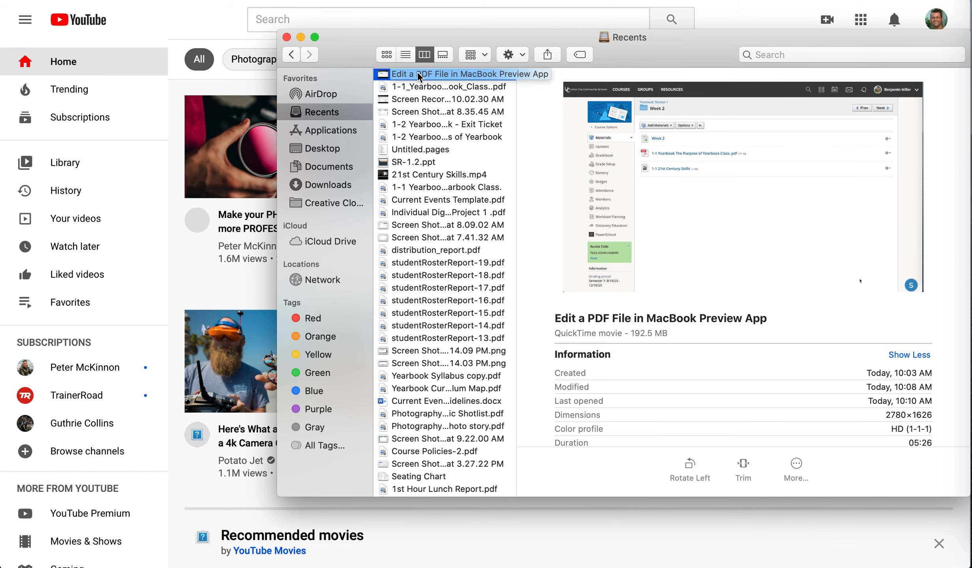
# Switch back to YouTube in the browser and open the video upload page.
pyautogui.click(226, 24)
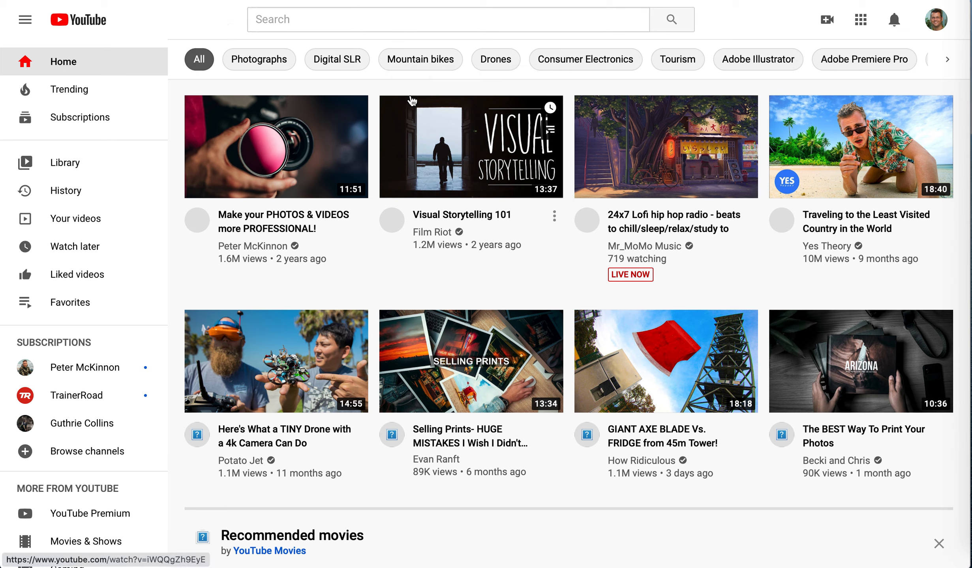
pyautogui.click(827, 21)
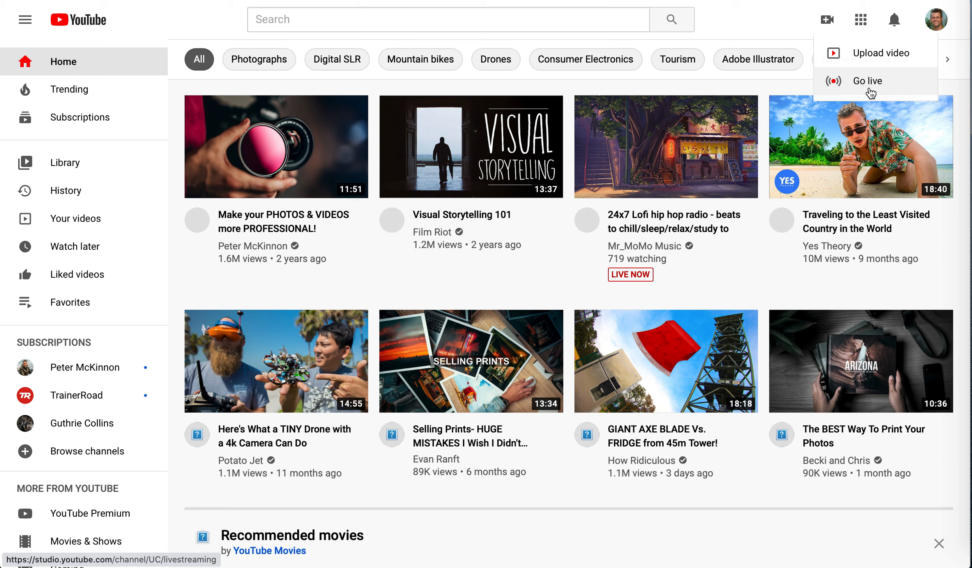
pyautogui.click(870, 58)
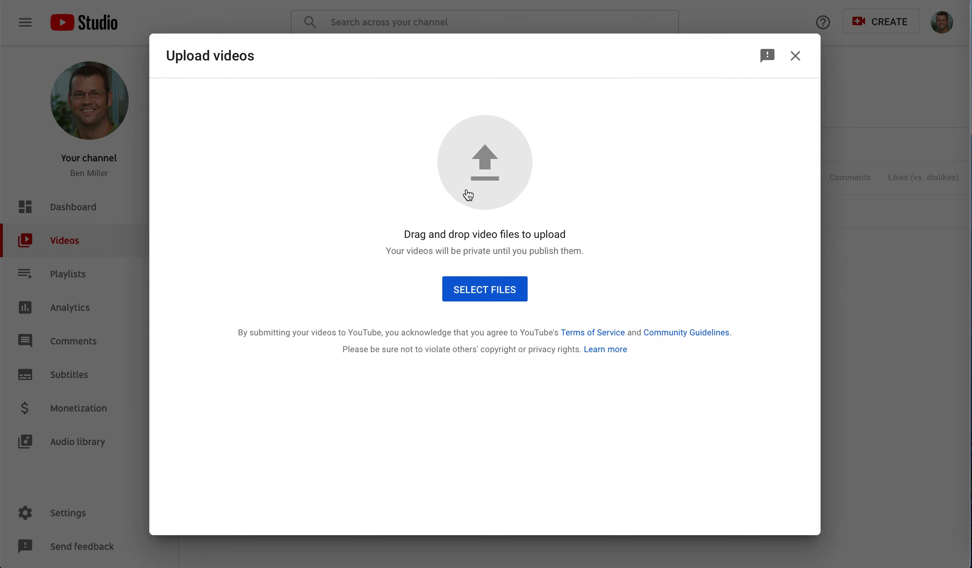
# Choose the recent file "Edit a PDF File in MacBook Preview App" and upload it.
pyautogui.click(485, 300)
pyautogui.click(480, 282)
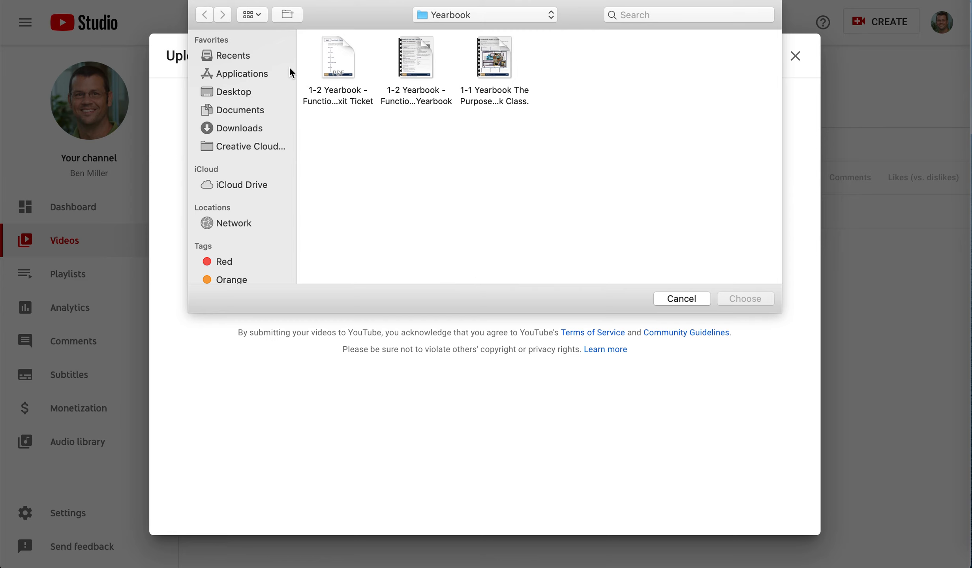
pyautogui.click(224, 58)
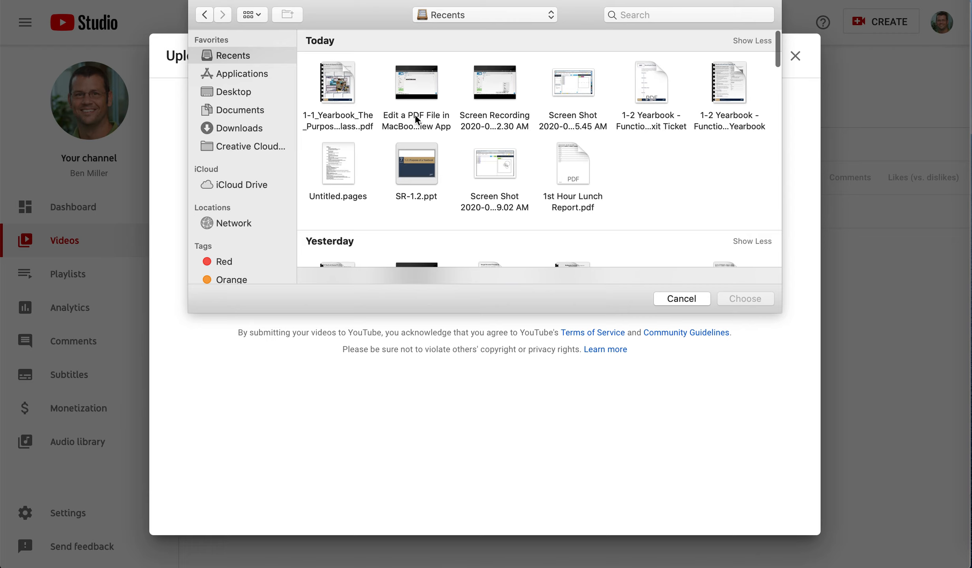
pyautogui.click(416, 83)
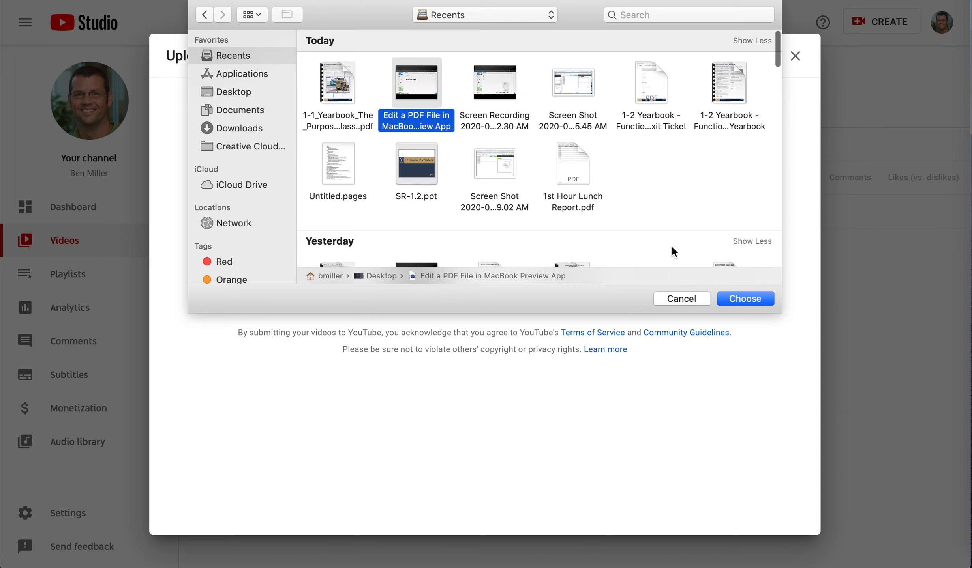
pyautogui.click(417, 84)
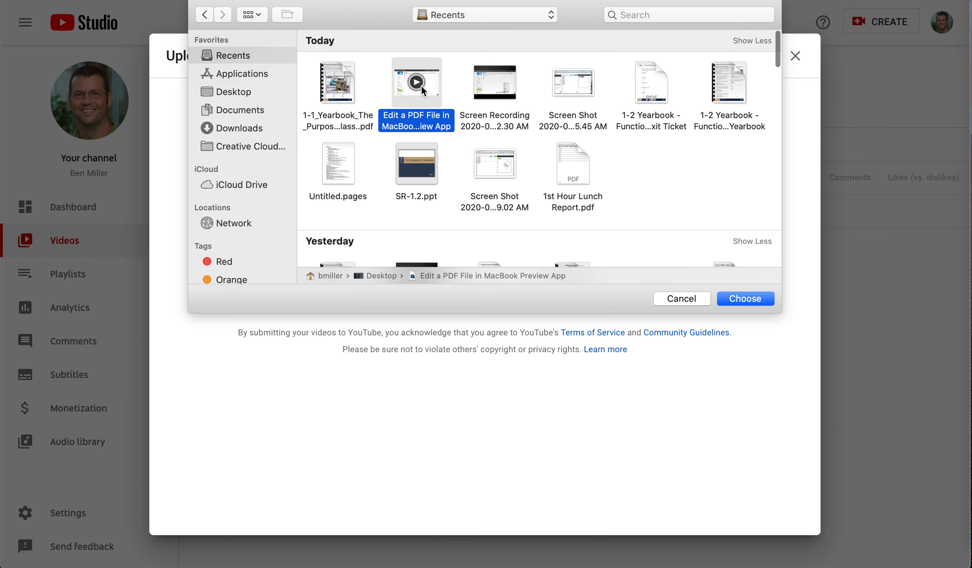
pyautogui.click(741, 300)
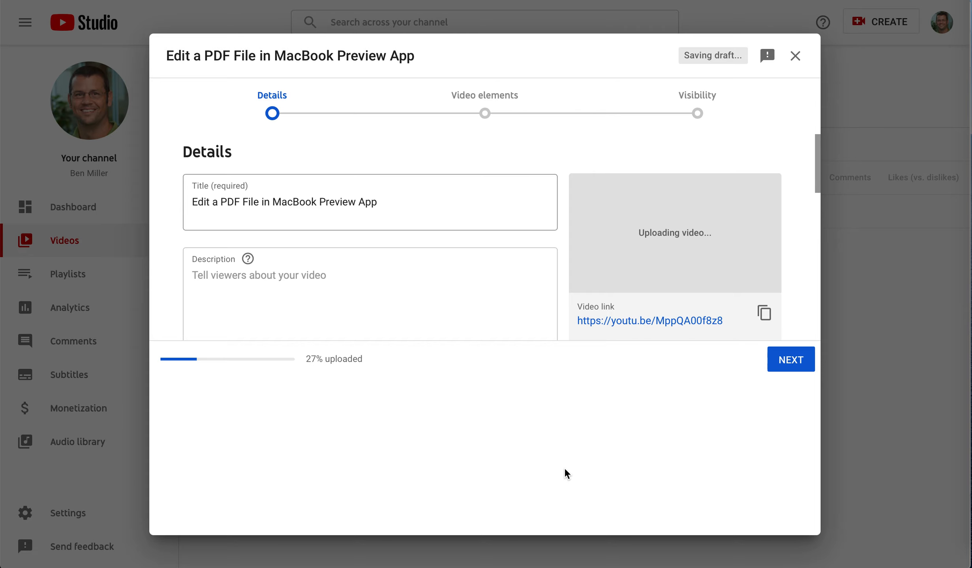
pyautogui.press('super+shift+5')
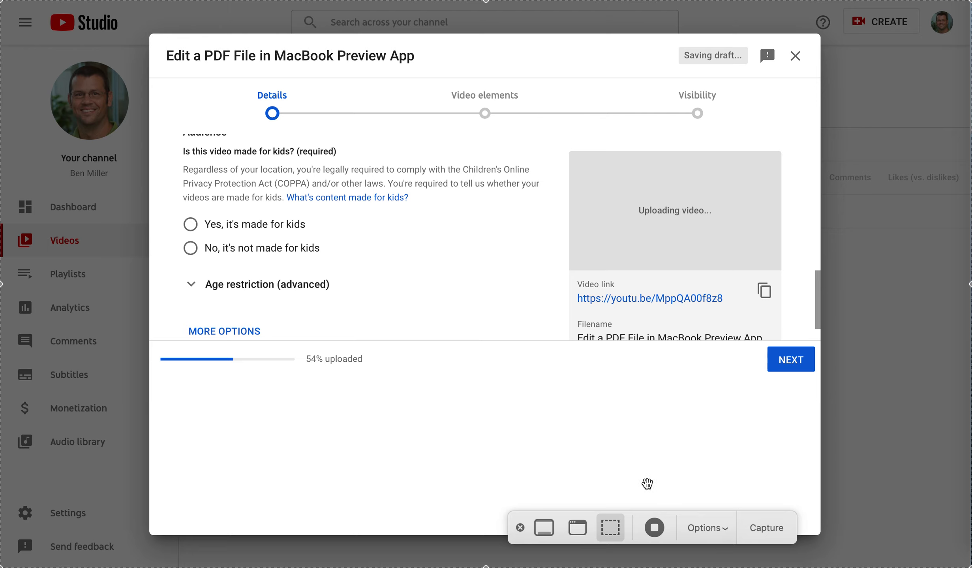
pyautogui.click(720, 528)
pyautogui.click(626, 444)
pyautogui.click(409, 256)
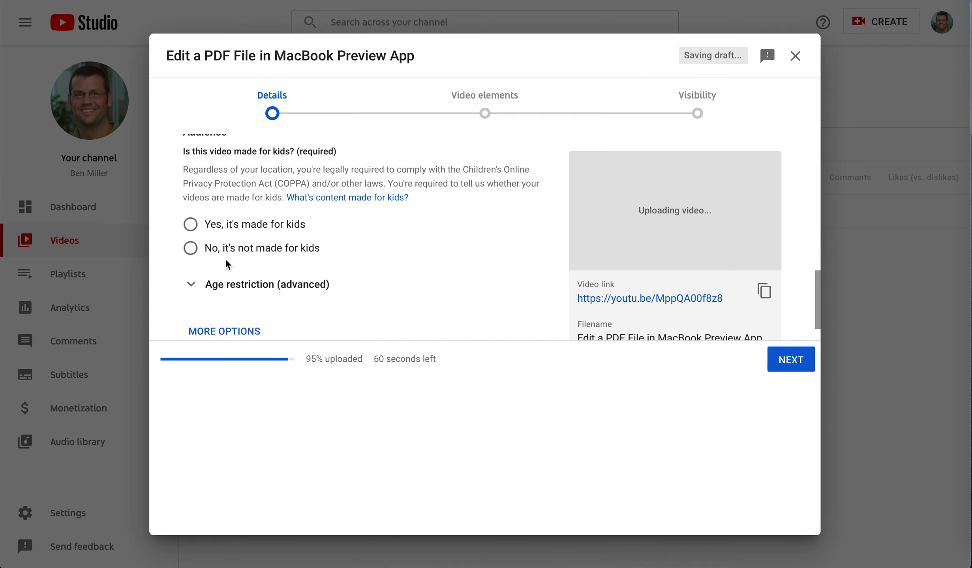
# Fill in the video description with "This video is going to cover the steps to edit a PDF document in the Preview App".
pyautogui.scroll(5, 338, 236)
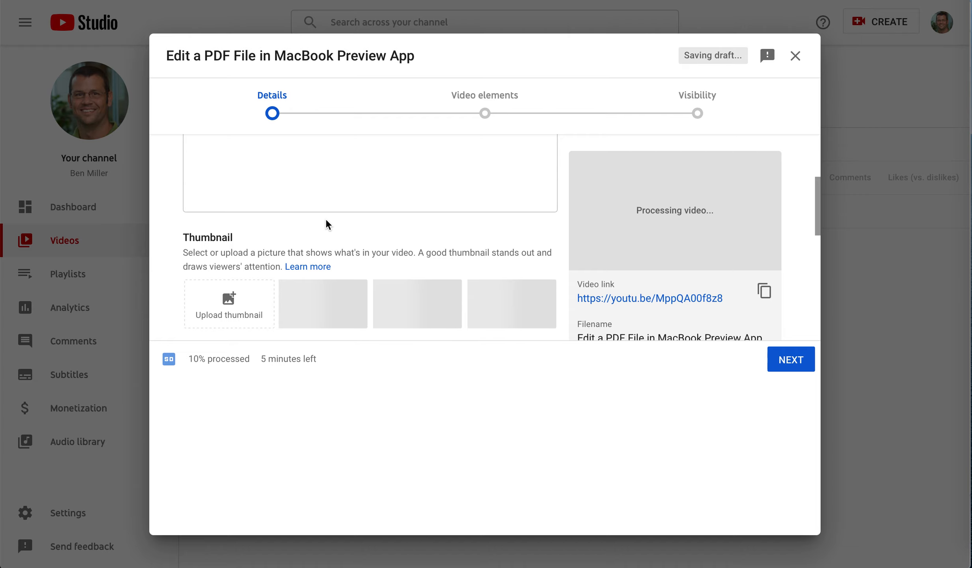
pyautogui.scroll(5, 331, 232)
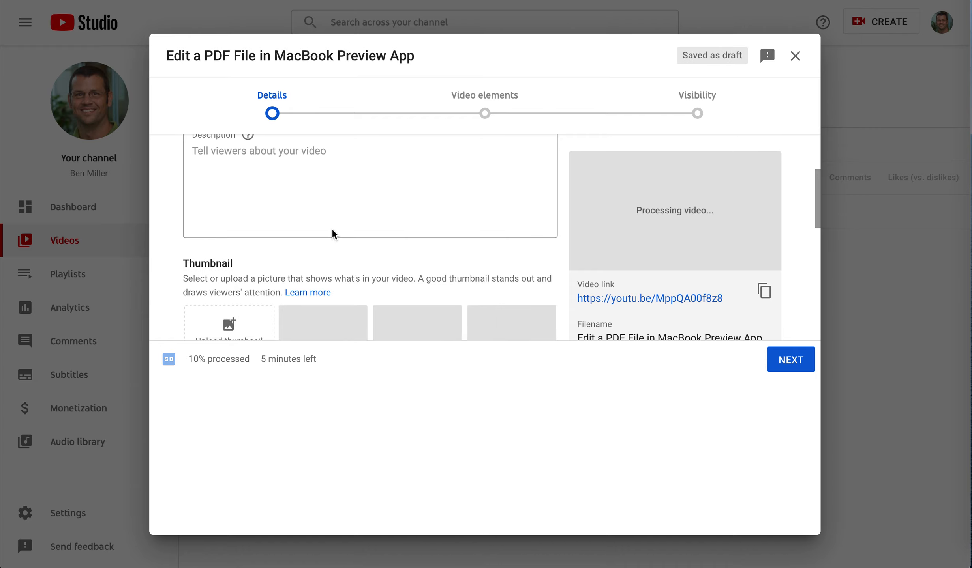
pyautogui.scroll(-3, 332, 229)
pyautogui.scroll(2, 332, 231)
pyautogui.click(328, 221)
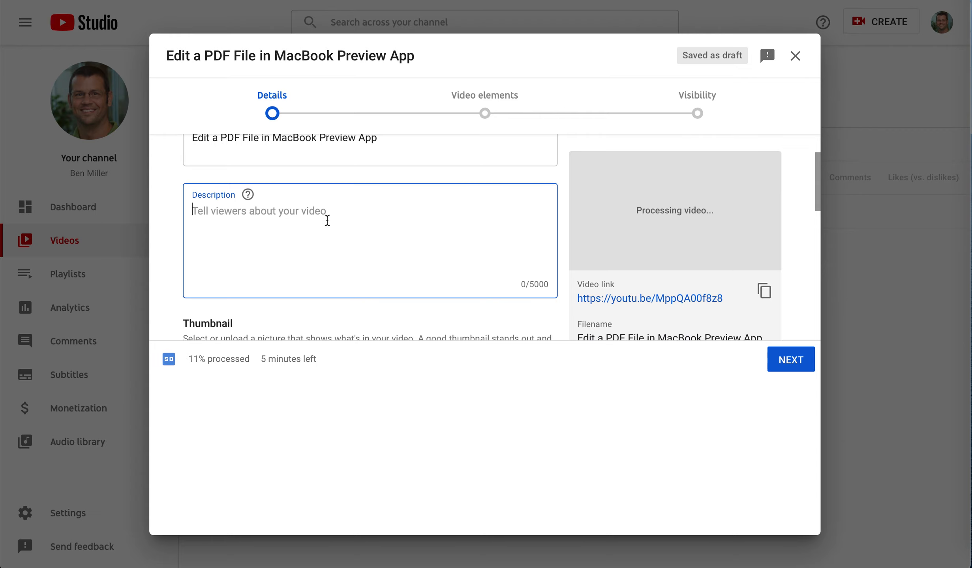
pyautogui.write('This viewo')
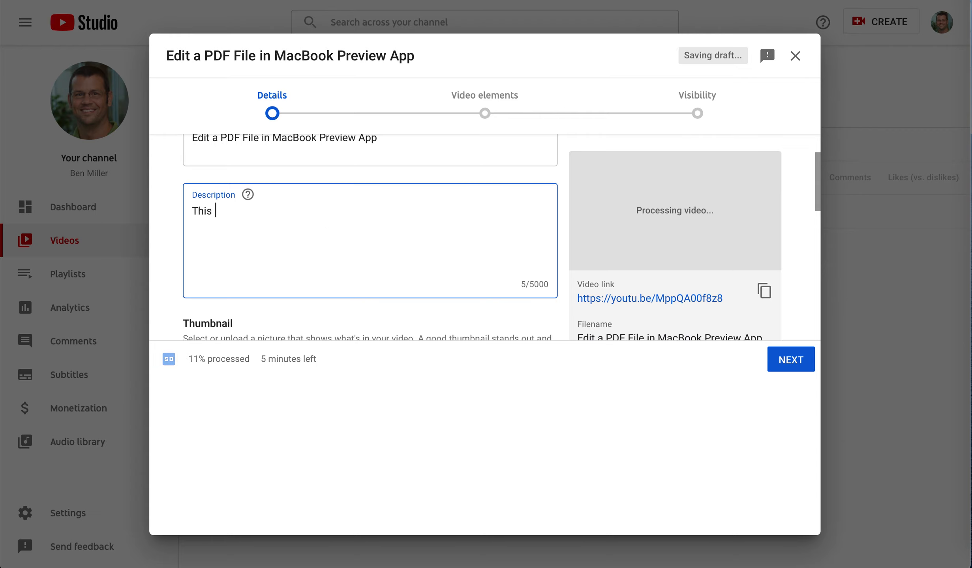
pyautogui.press('BackSpace')
pyautogui.press('BackSpace')
pyautogui.press('BackSpace')
pyautogui.write('deo')
pyautogui.press('BackSpace')
pyautogui.press('BackSpace')
pyautogui.write('o is going to vo')
pyautogui.press('BackSpace')
pyautogui.press('BackSpace')
pyautogui.write('cover')
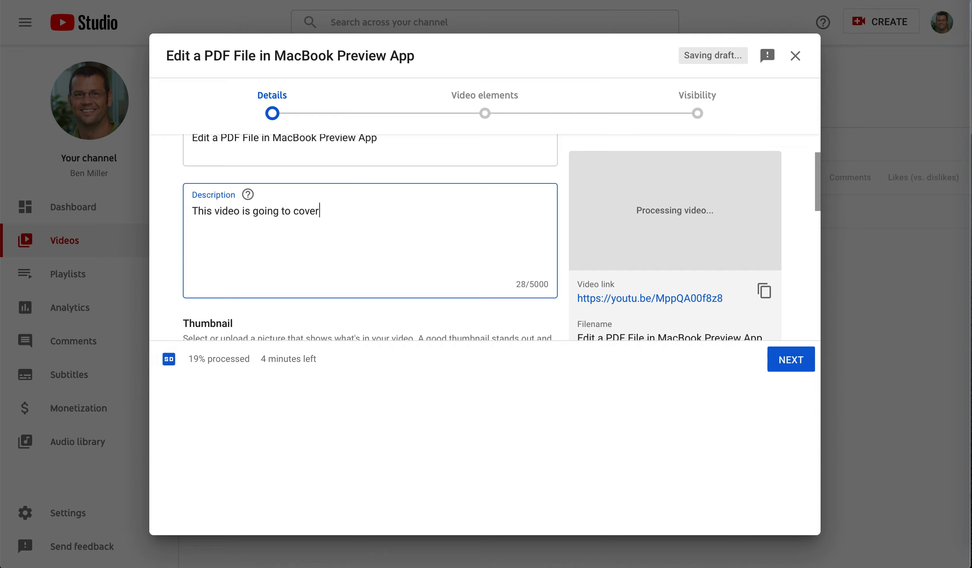
pyautogui.write(' the stepts')
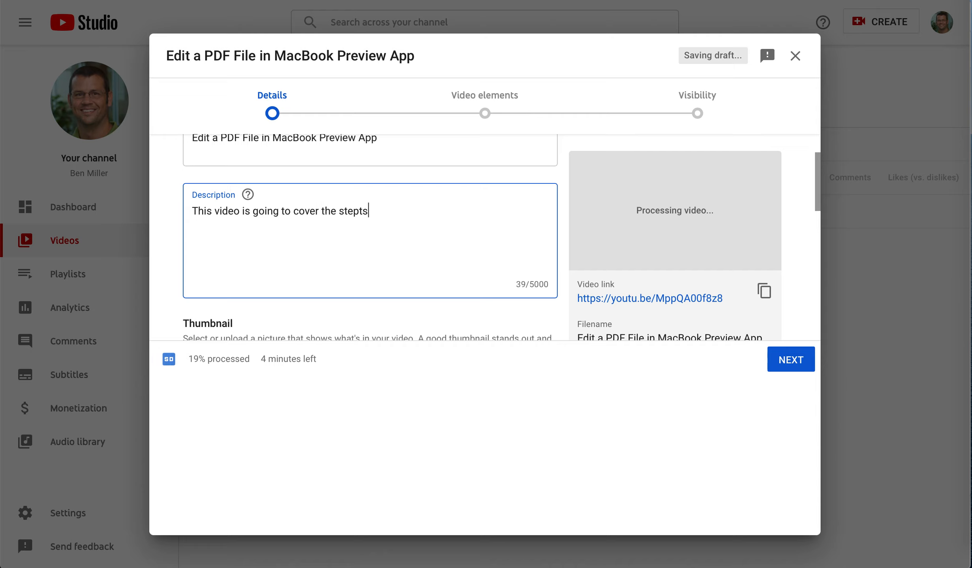
pyautogui.press('BackSpace')
pyautogui.press('BackSpace')
pyautogui.press('BackSpace')
pyautogui.write('s to edit a PD')
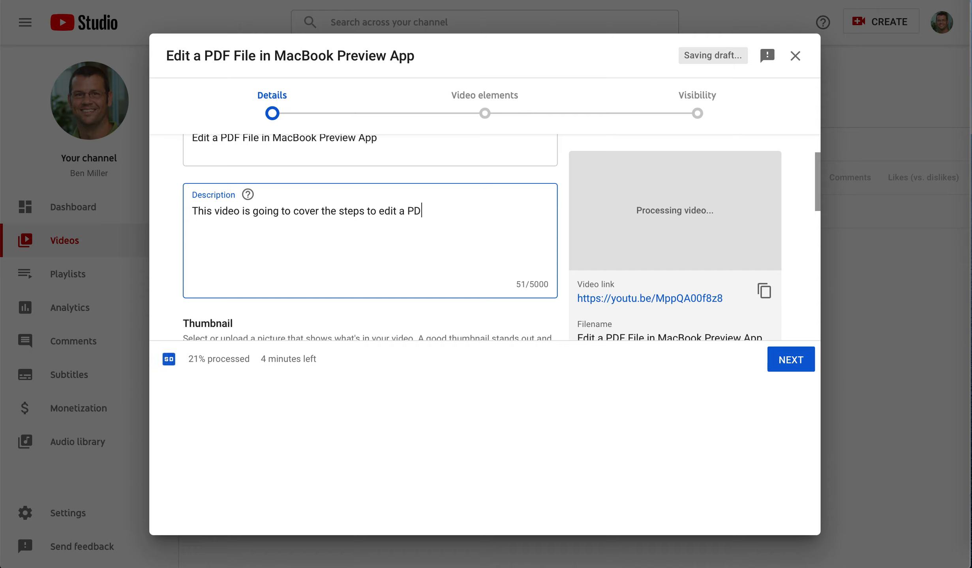
pyautogui.write('F documen')
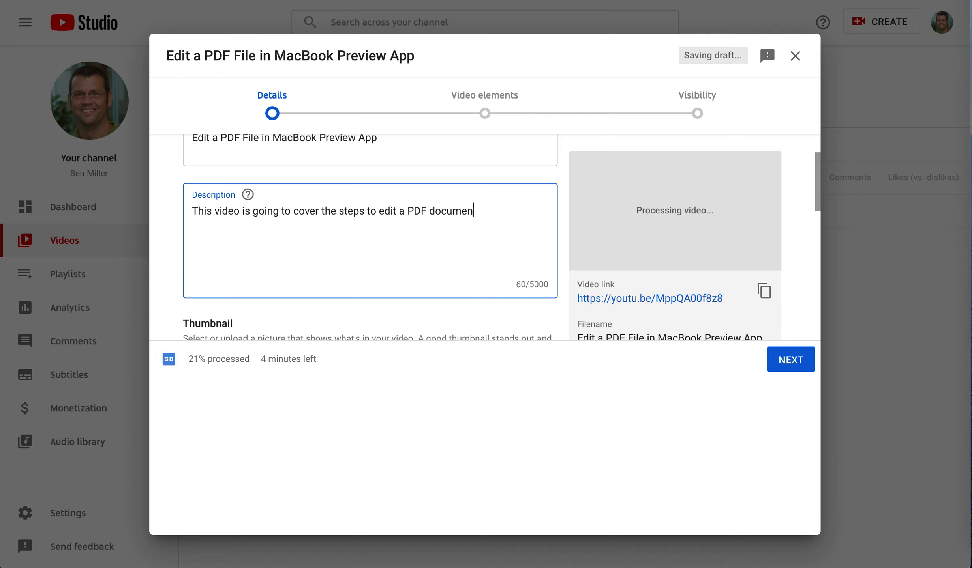
pyautogui.write('t in the Pr')
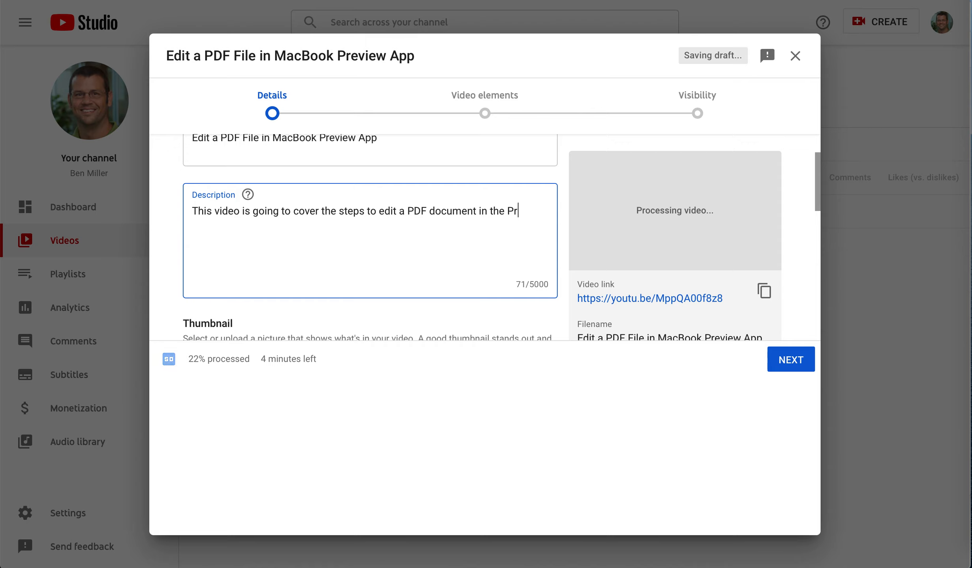
pyautogui.write('eview App')
# Set the video's audience to "No, it's not made for kids".
pyautogui.scroll(-1, 370, 306)
pyautogui.scroll(-3, 370, 311)
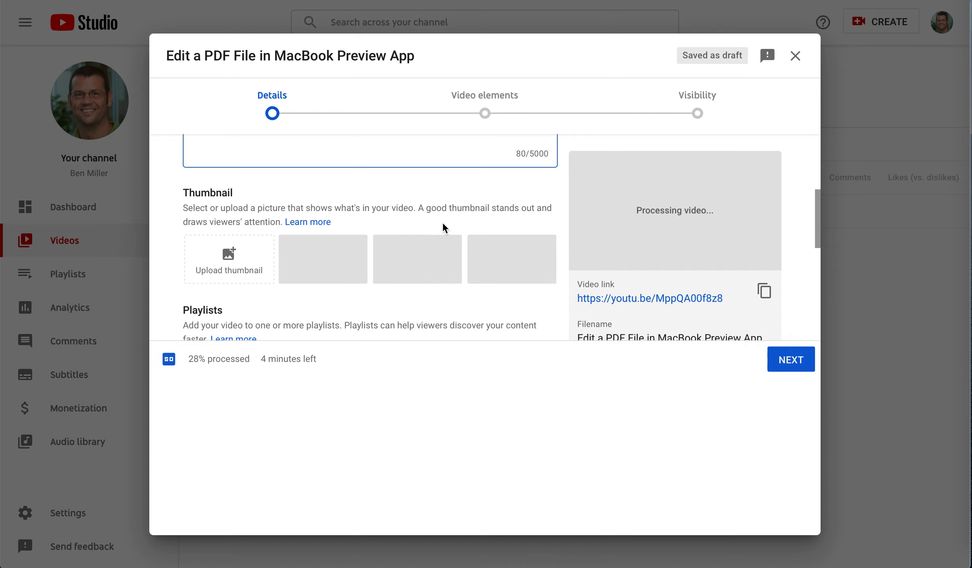
pyautogui.scroll(-3, 442, 223)
pyautogui.scroll(-3, 442, 223)
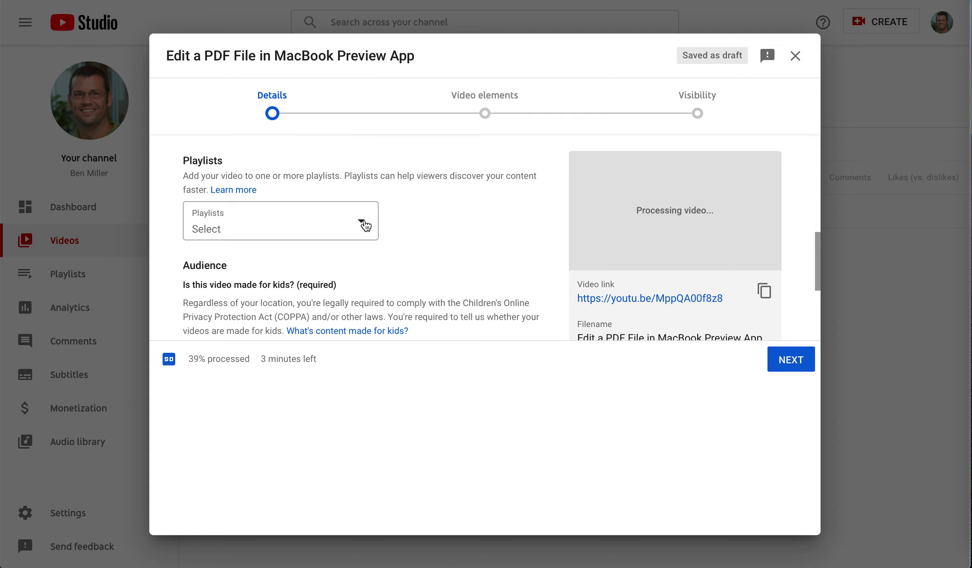
pyautogui.scroll(-3, 412, 228)
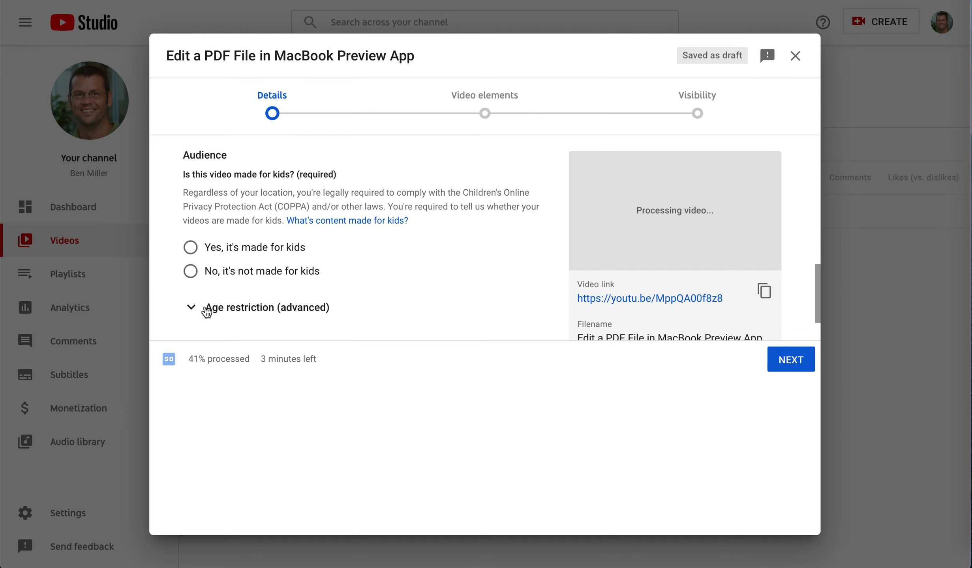
pyautogui.click(194, 274)
# Expand the additional video details and review the paid promotion, tags, language, recording date, license and category settings.
pyautogui.scroll(-3, 194, 273)
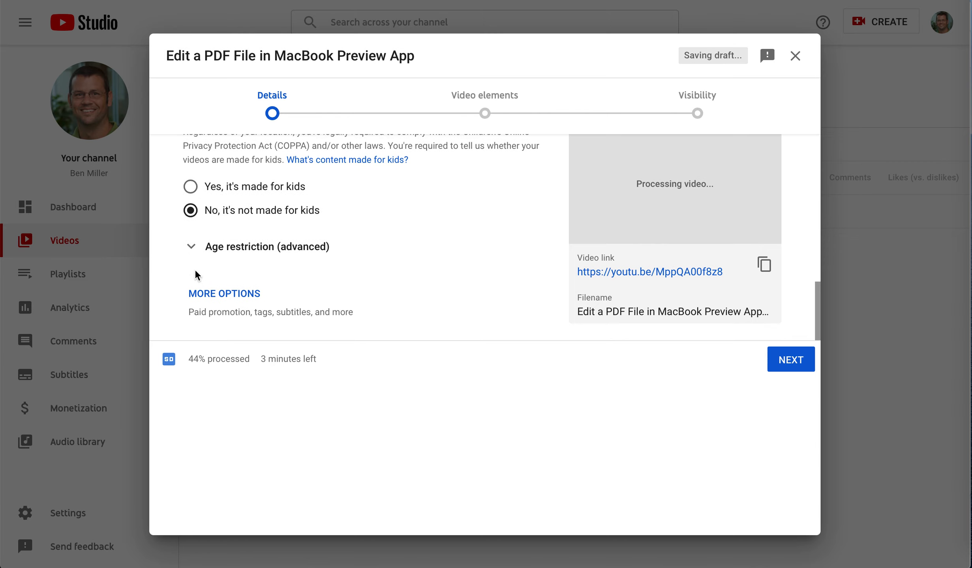
pyautogui.click(238, 295)
pyautogui.scroll(-3, 319, 267)
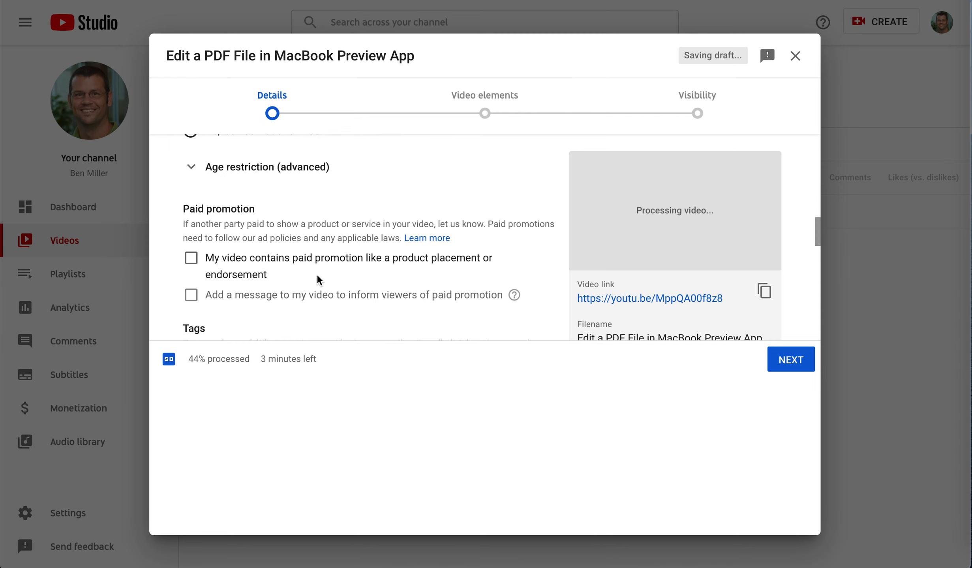
pyautogui.scroll(-5, 316, 274)
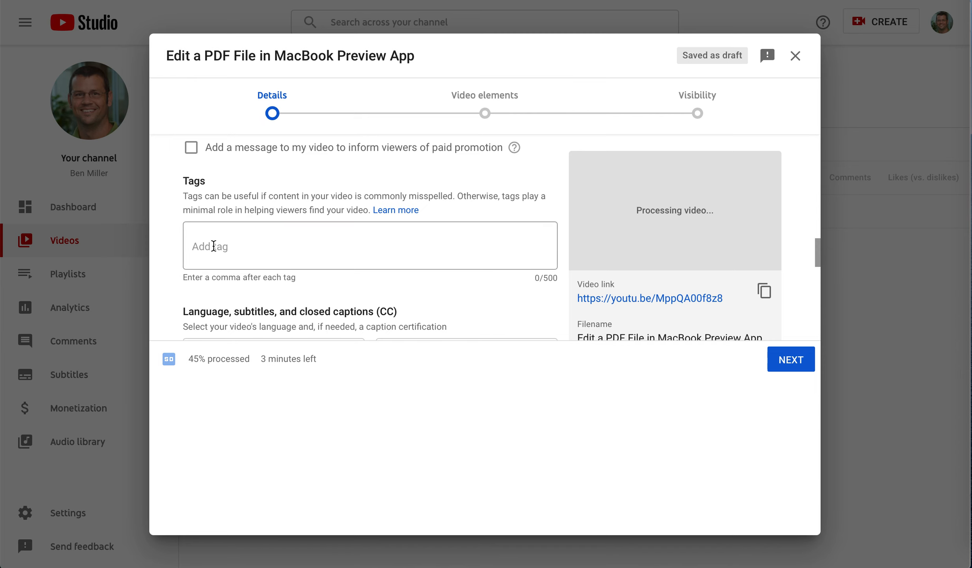
pyautogui.scroll(-6, 213, 246)
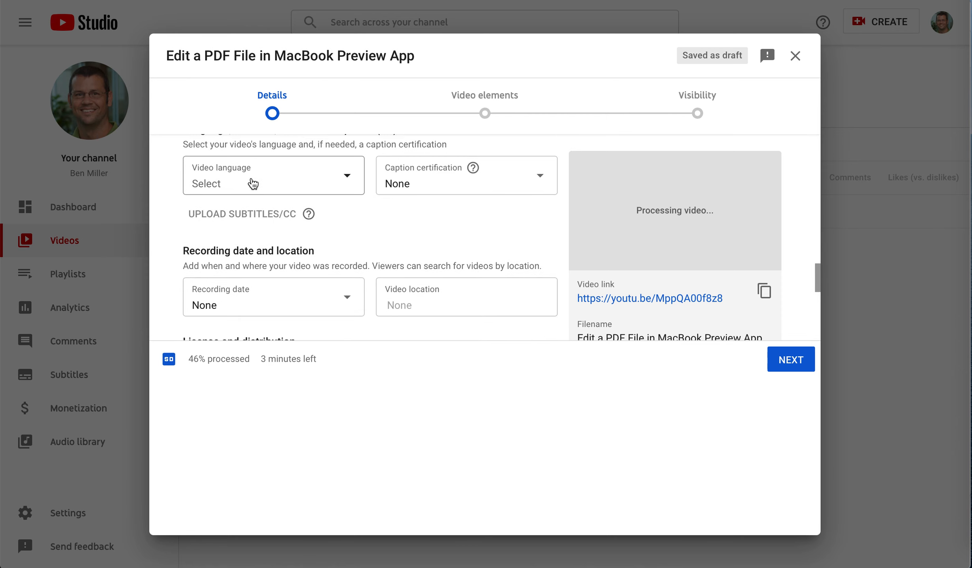
pyautogui.scroll(1, 296, 199)
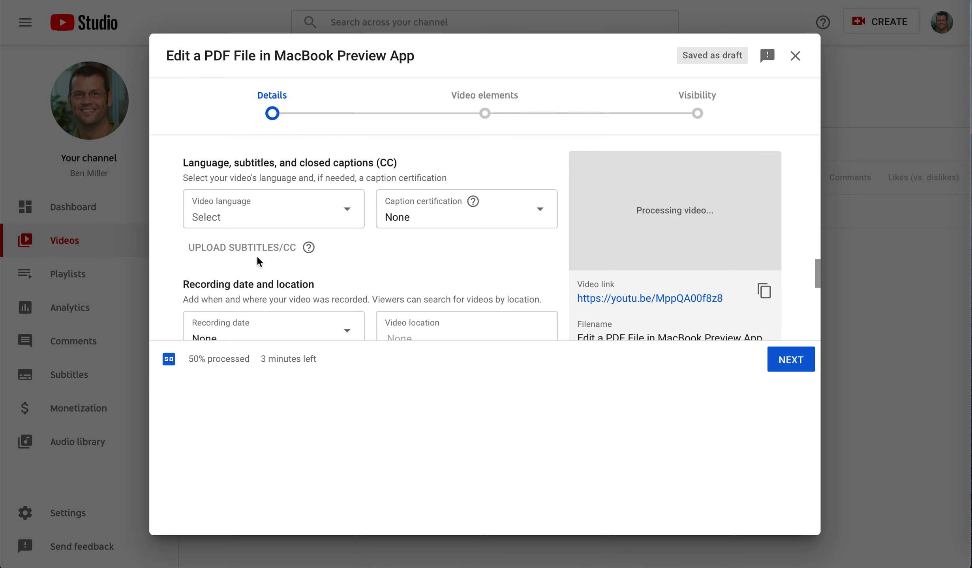
pyautogui.scroll(-3, 308, 289)
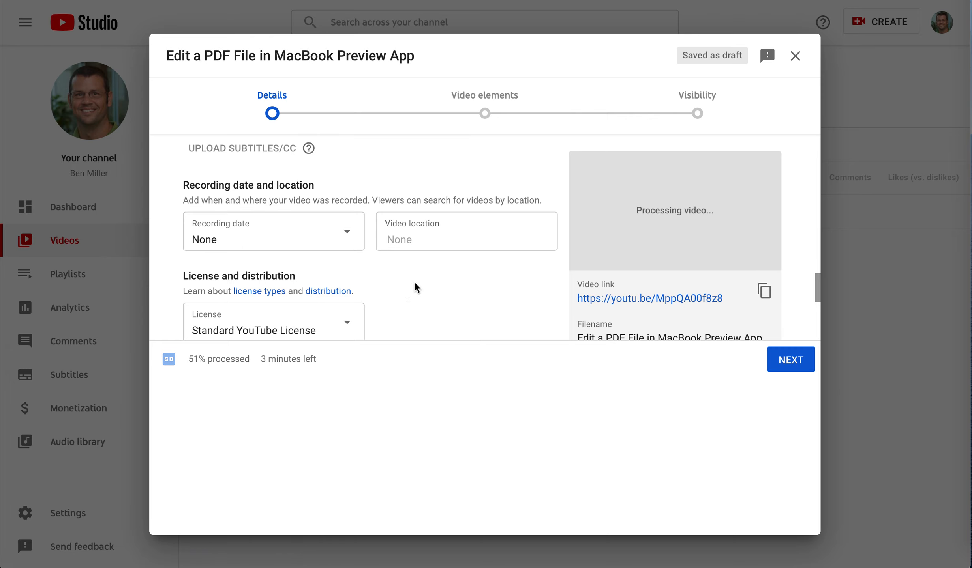
pyautogui.scroll(-3, 413, 282)
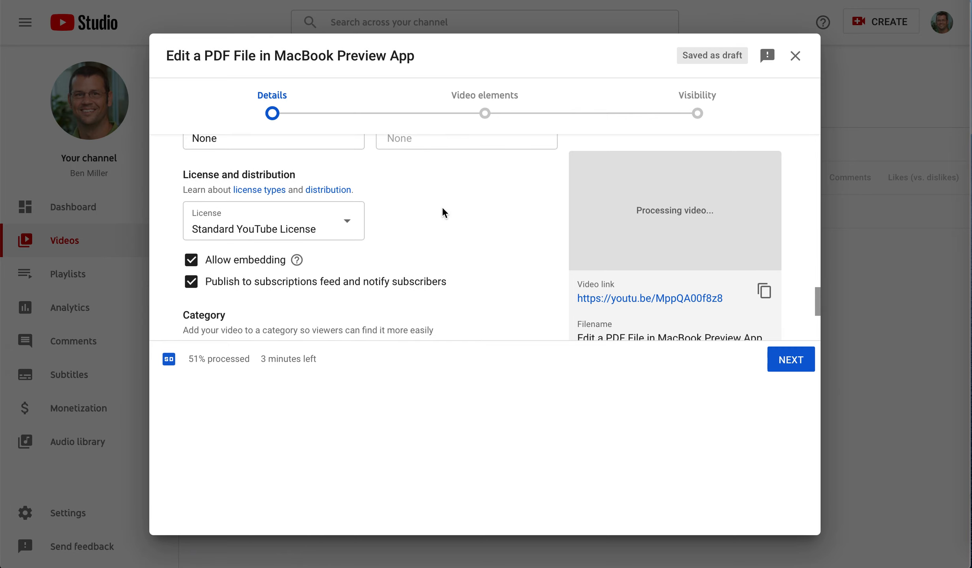
pyautogui.scroll(-5, 443, 210)
pyautogui.scroll(1, 439, 223)
pyautogui.scroll(-1, 439, 222)
pyautogui.scroll(2, 439, 222)
pyautogui.scroll(5, 440, 223)
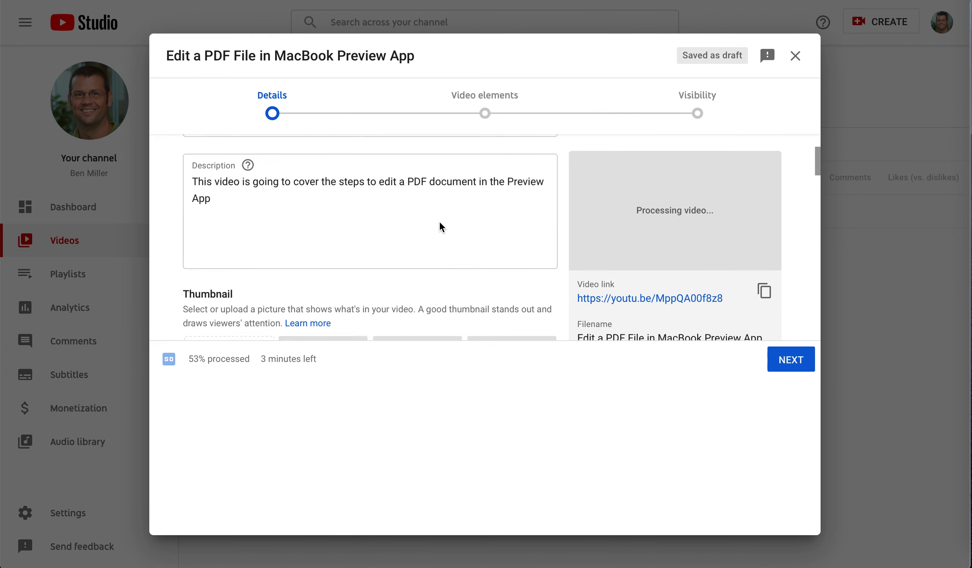
# Proceed to the Video elements stage and review the end screen and cards options.
pyautogui.click(789, 361)
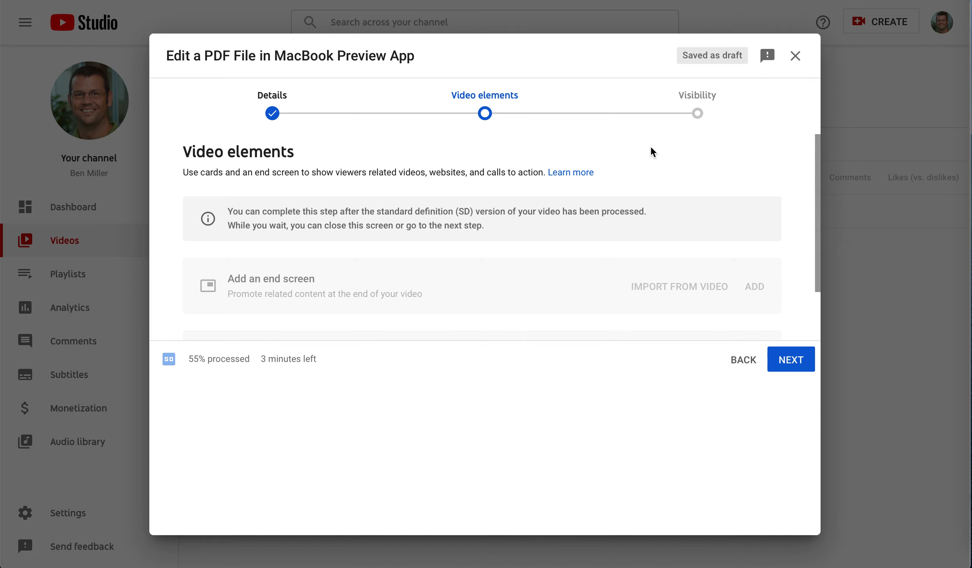
pyautogui.scroll(-3, 354, 209)
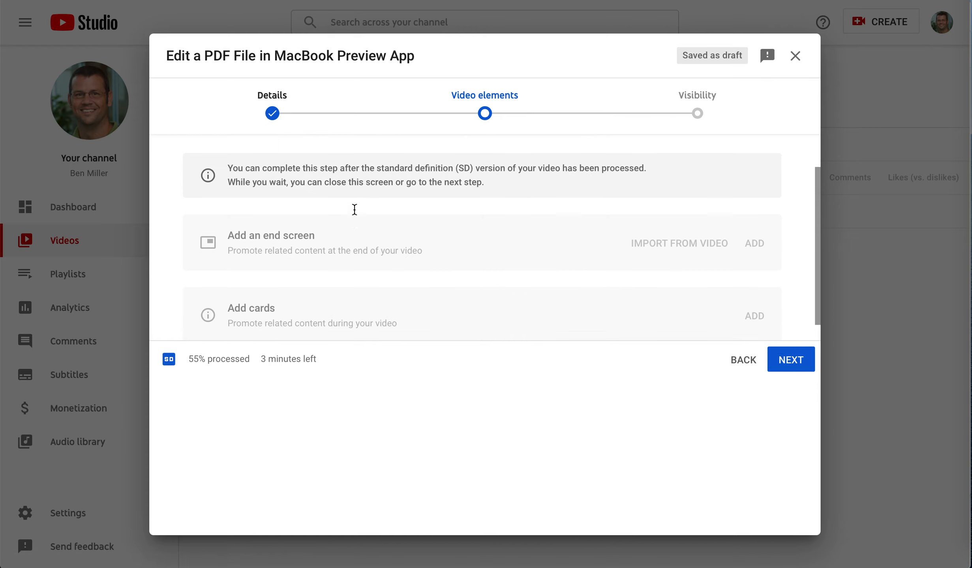
pyautogui.scroll(2, 354, 207)
pyautogui.scroll(-3, 354, 204)
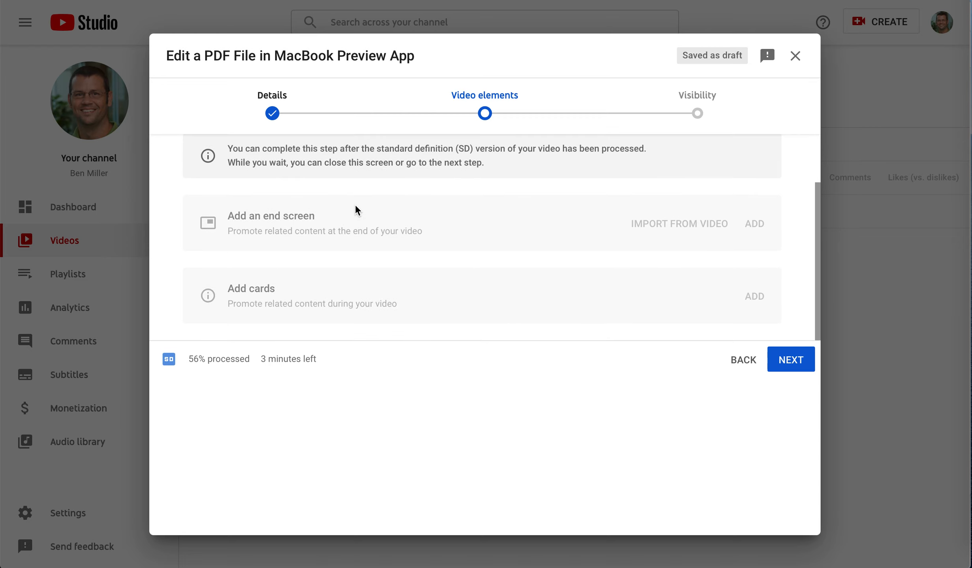
pyautogui.scroll(2, 355, 204)
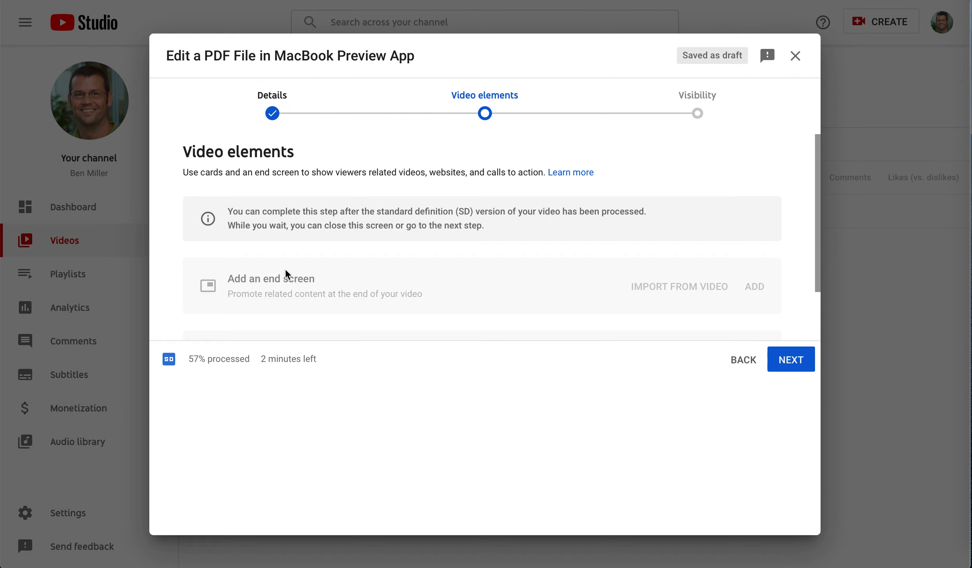
pyautogui.scroll(-2, 284, 268)
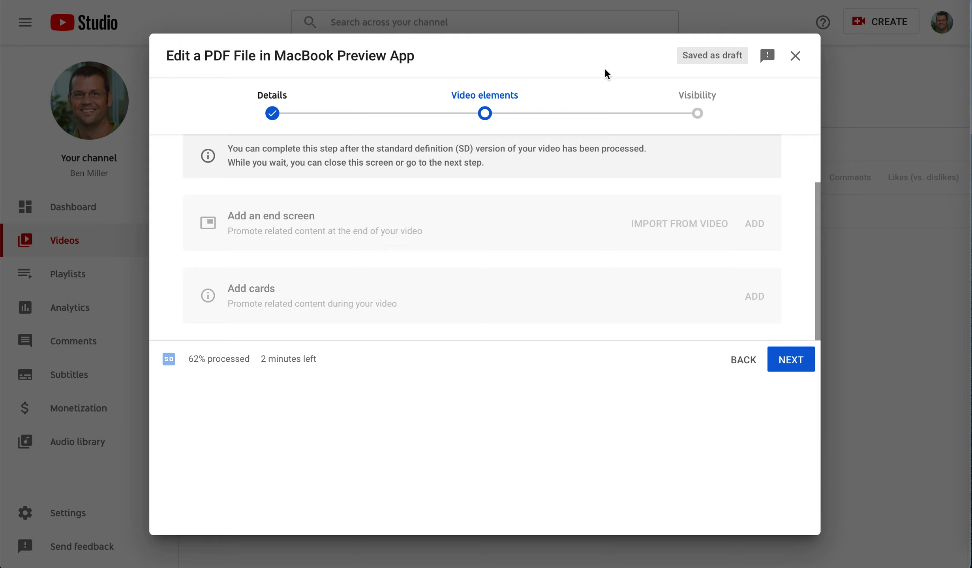
# Proceed to the Visibility stage and set the video to Unlisted.
pyautogui.click(798, 360)
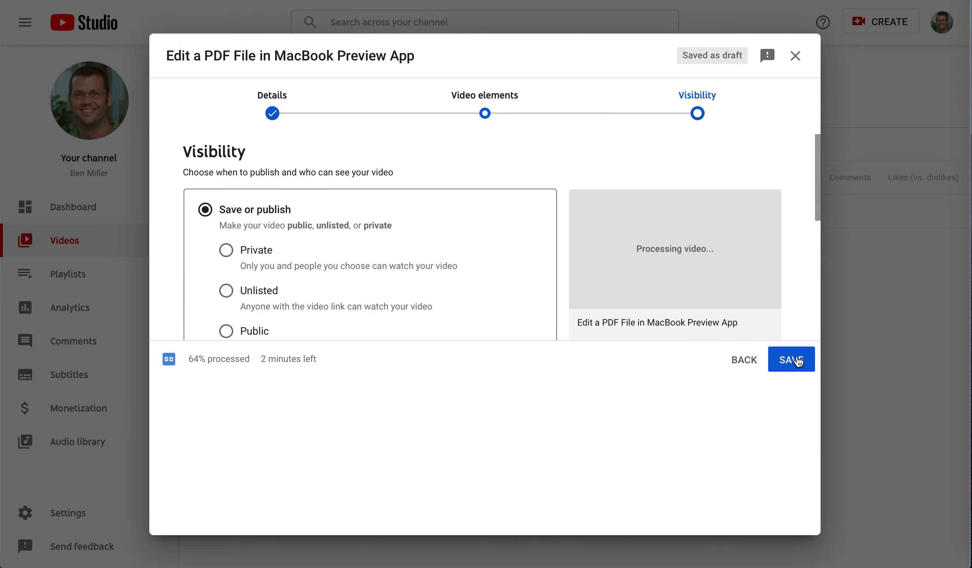
pyautogui.click(226, 292)
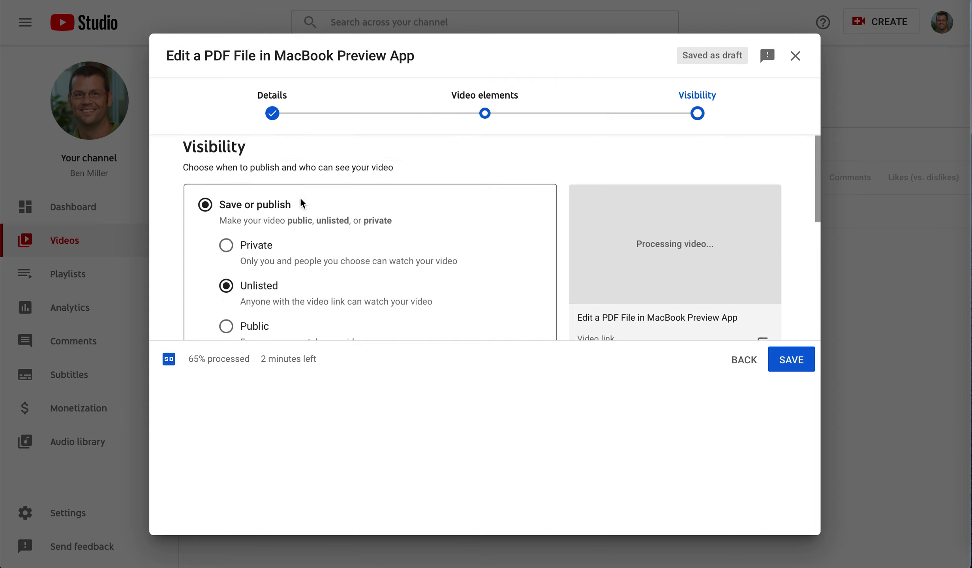
# Review the Private, Public, instant Premiere and Schedule options and the pre-publishing checks for the video.
pyautogui.scroll(-5, 300, 198)
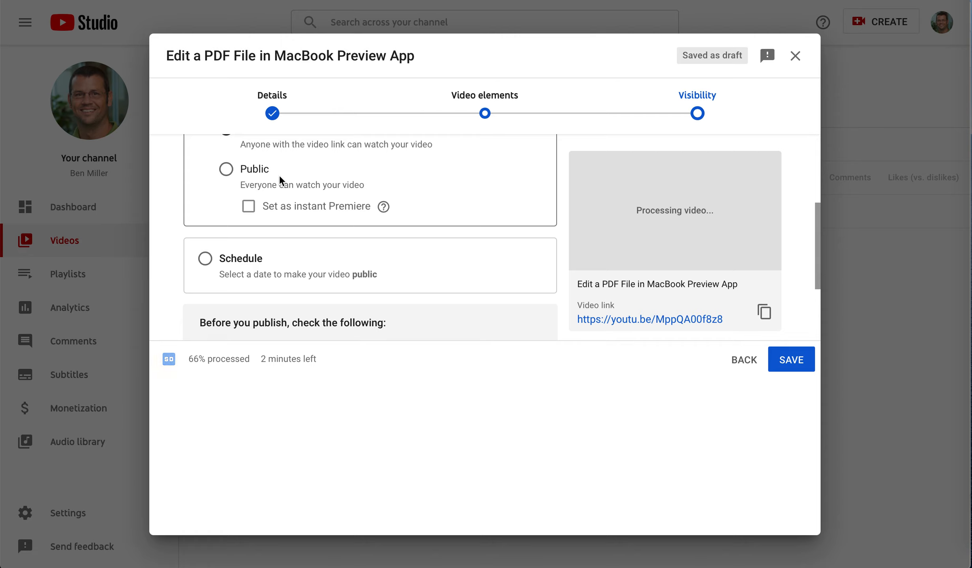
pyautogui.scroll(2, 301, 174)
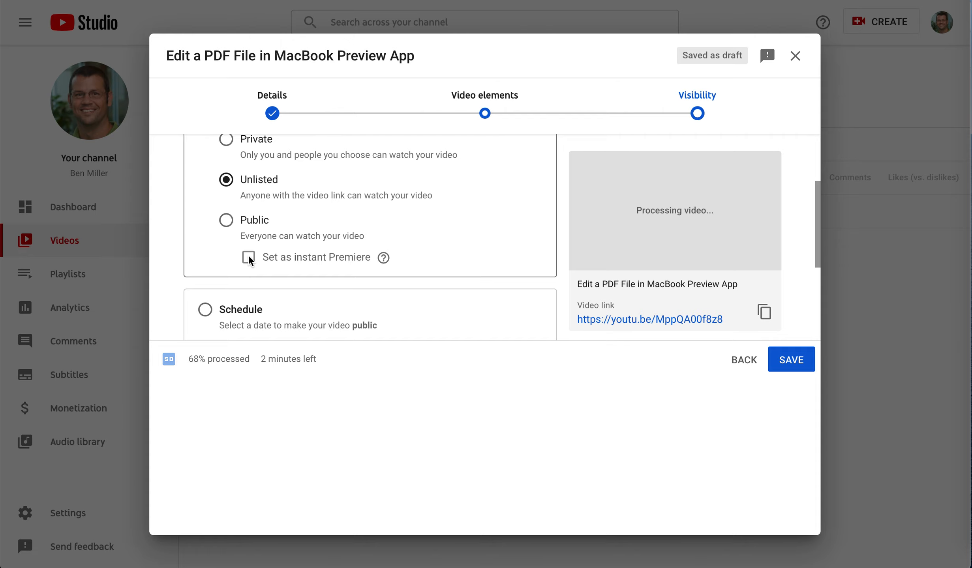
pyautogui.scroll(2, 250, 234)
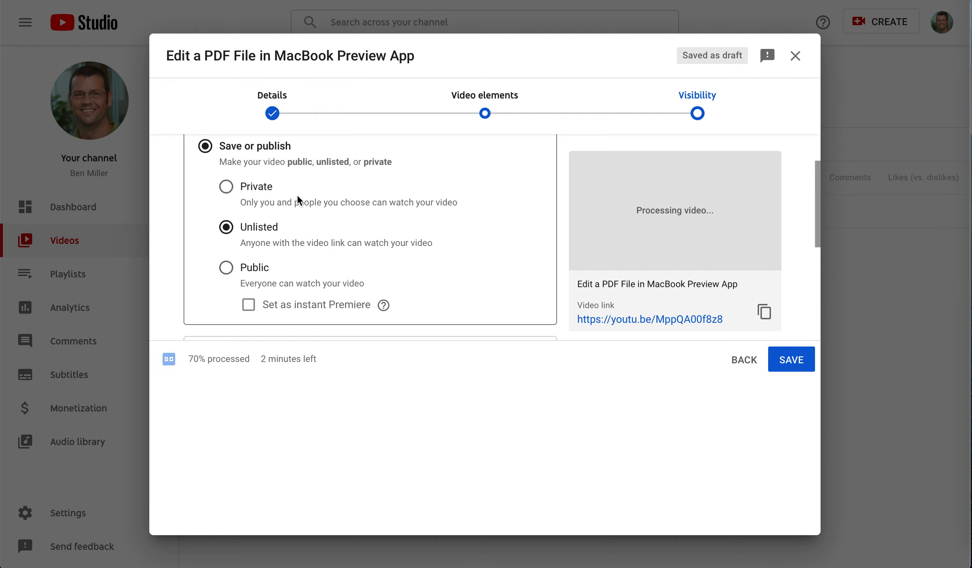
pyautogui.scroll(-4, 297, 200)
pyautogui.scroll(-1, 297, 199)
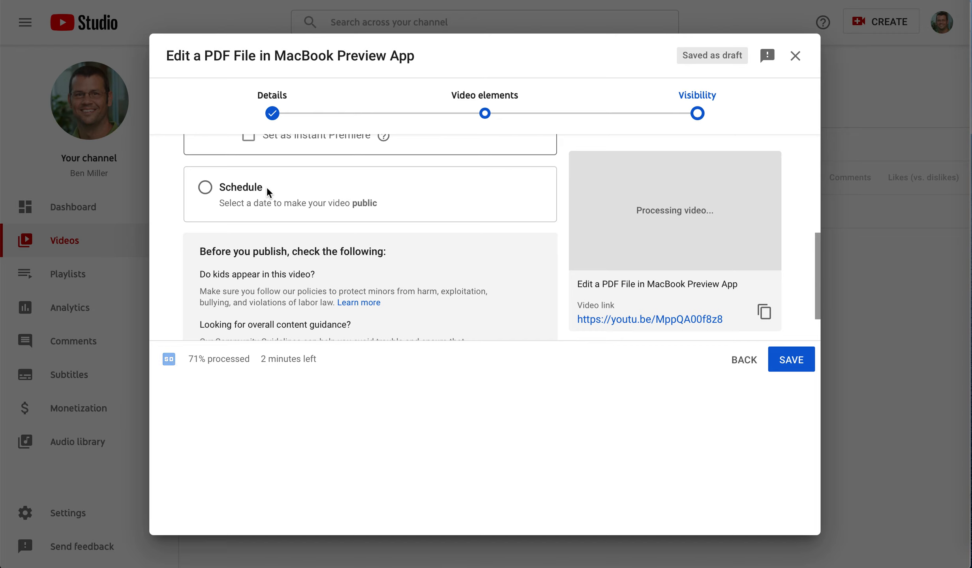
pyautogui.scroll(-3, 266, 189)
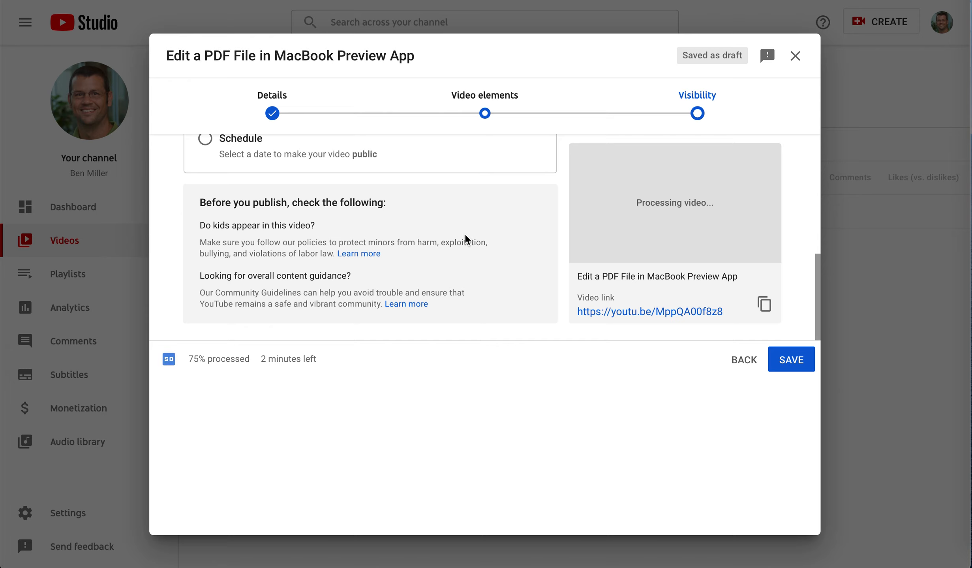
pyautogui.scroll(2, 465, 237)
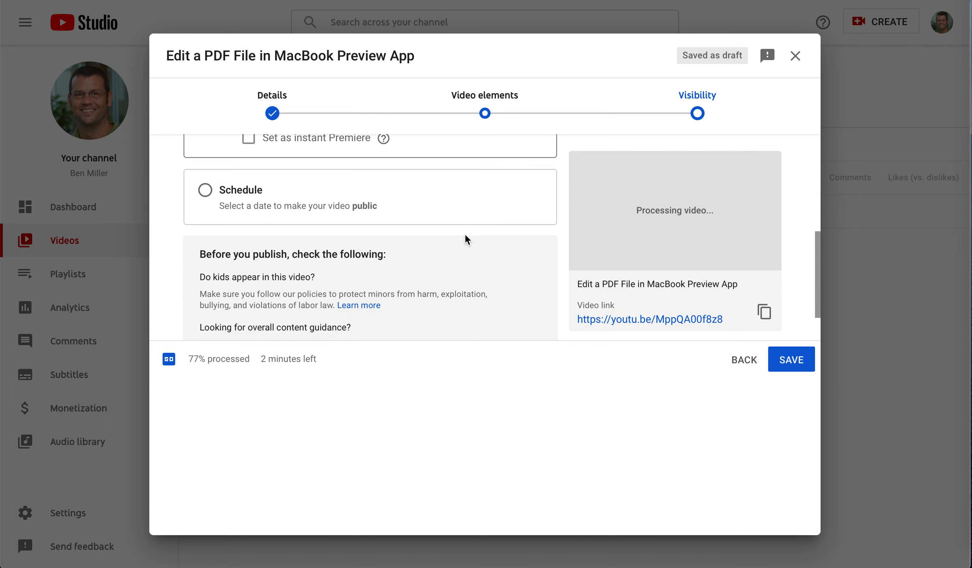
pyautogui.scroll(4, 465, 237)
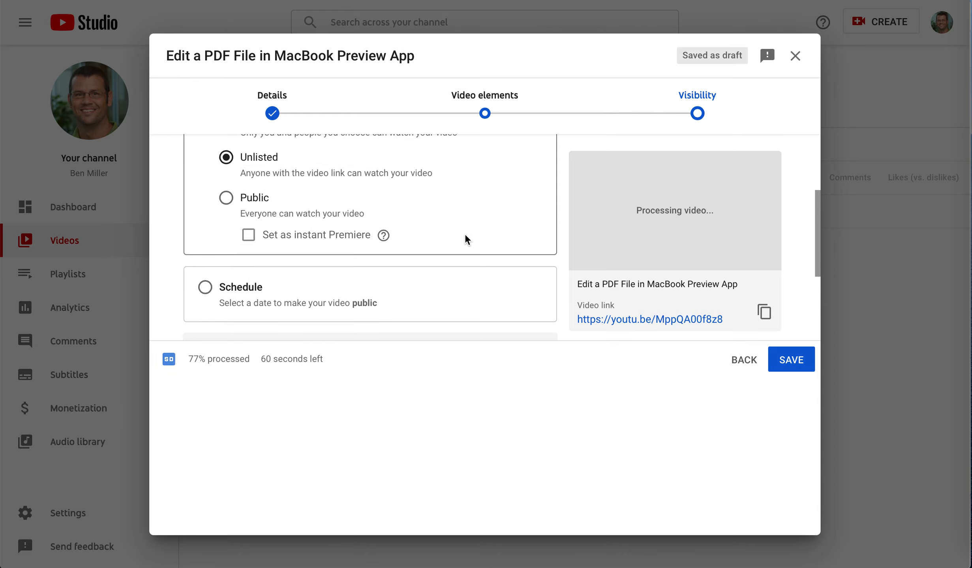
pyautogui.scroll(3, 466, 237)
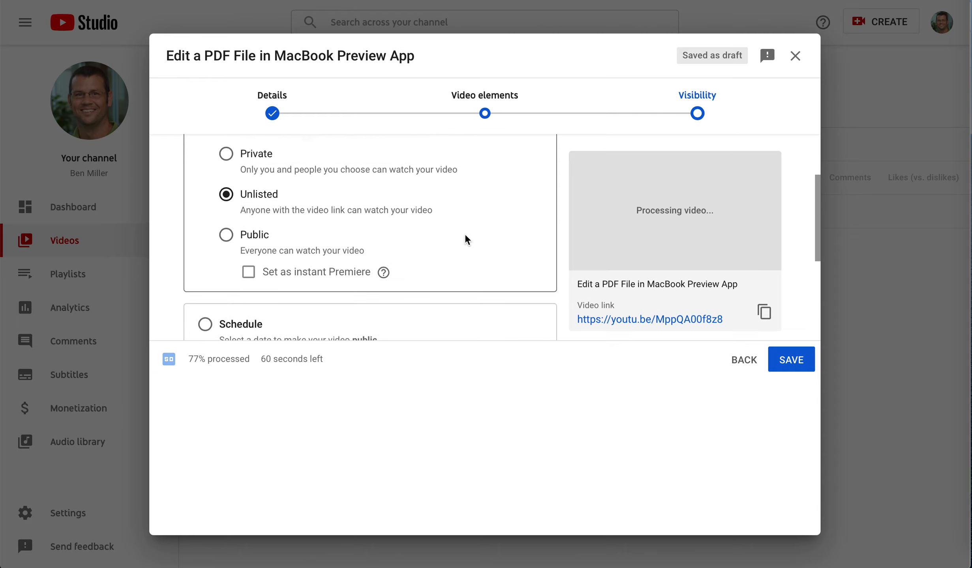
# Save the video with Unlisted visibility and dismiss the video processing notice.
pyautogui.scroll(1, 465, 237)
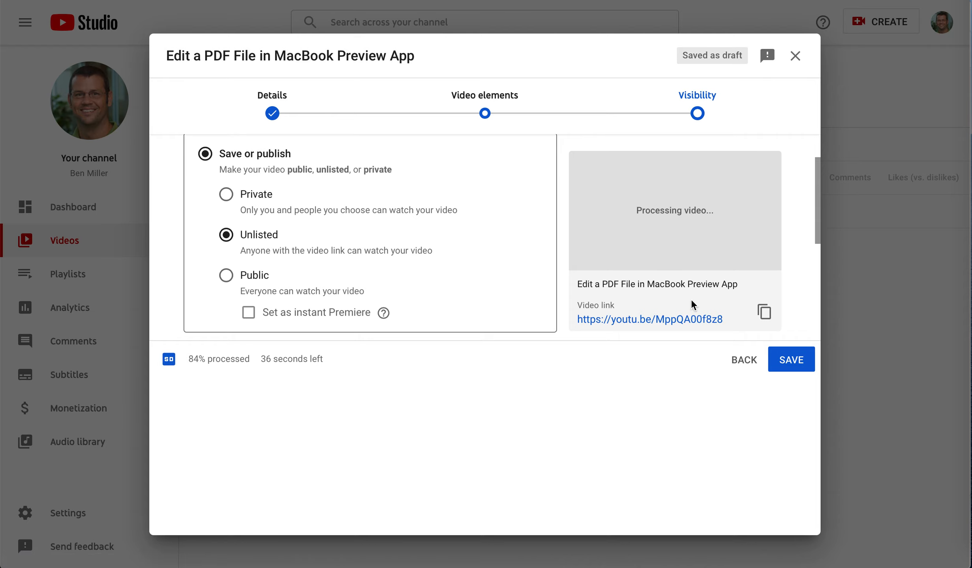
pyautogui.click(795, 362)
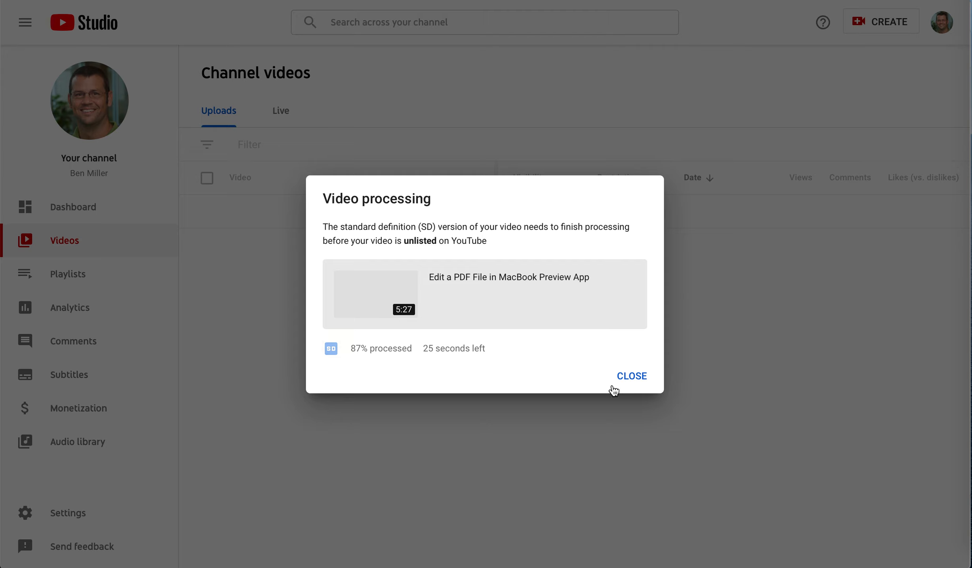
pyautogui.click(630, 380)
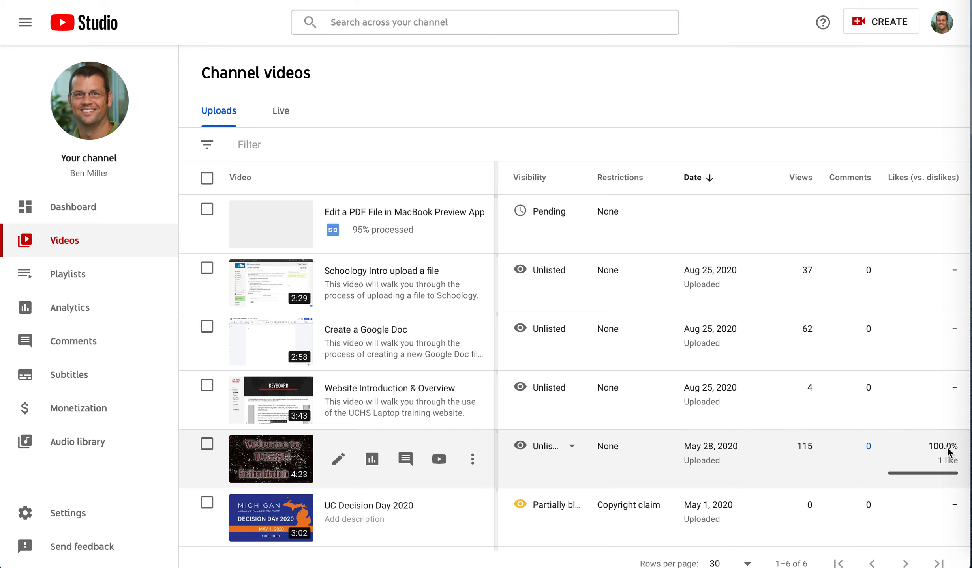
# Check the likes on the UC Freshman Orientation video and copy the shareable link of the Edit a PDF File in MacBook Preview App video.
pyautogui.moveTo(950, 458)
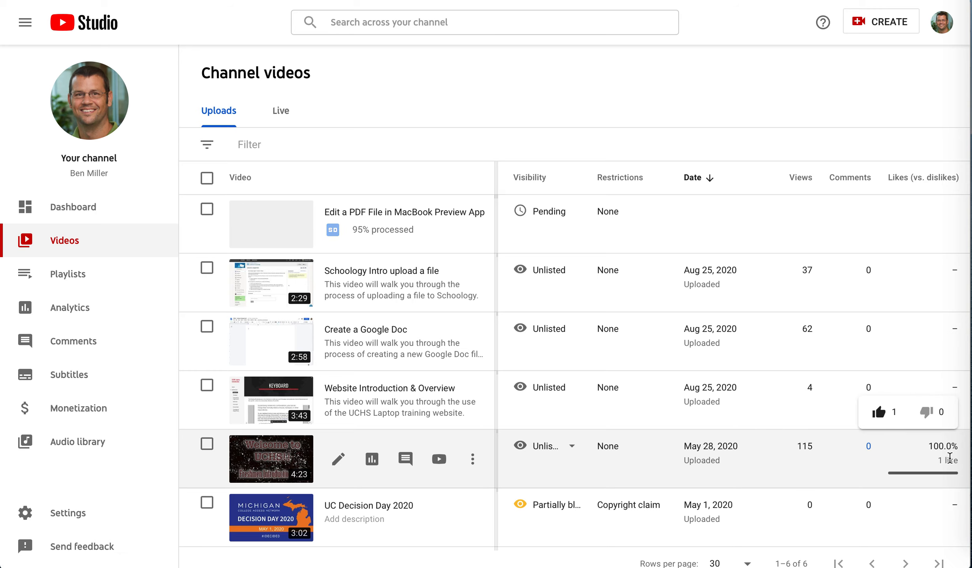
pyautogui.click(868, 446)
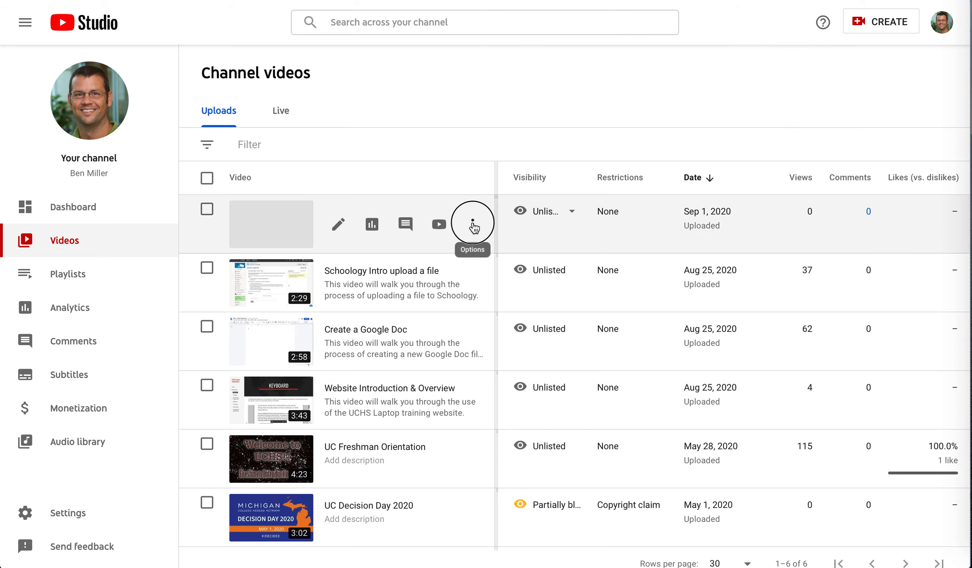
pyautogui.click(473, 225)
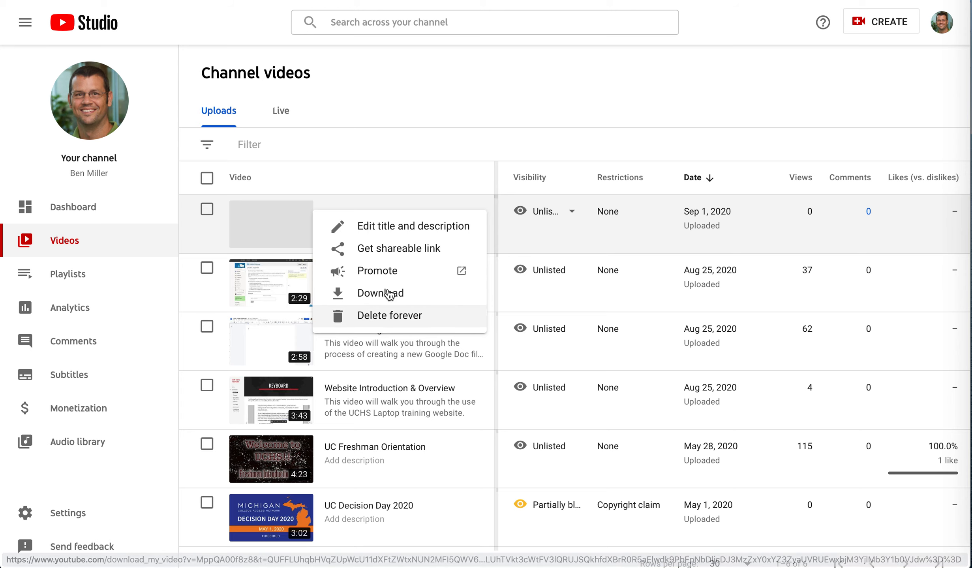
pyautogui.click(384, 247)
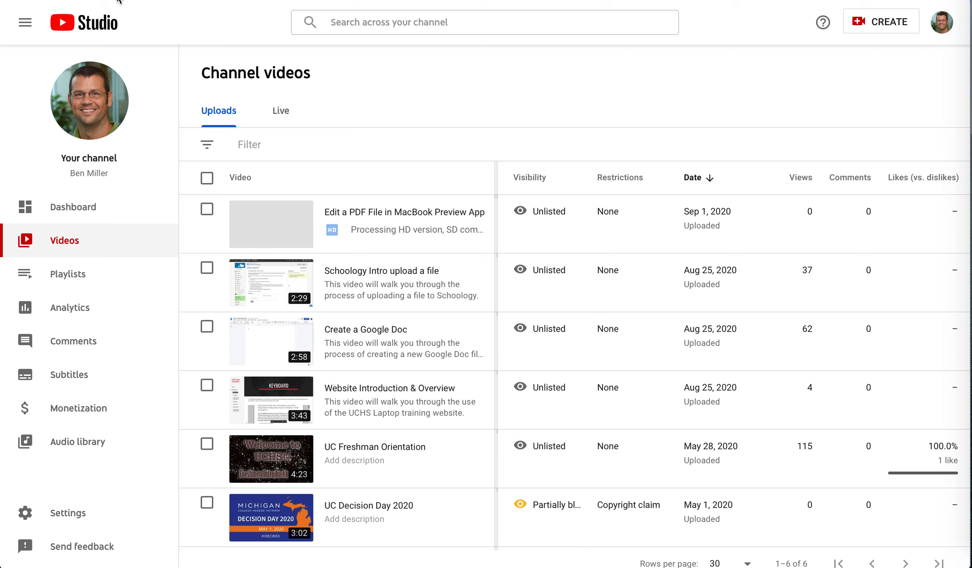
pyautogui.click(120, 1)
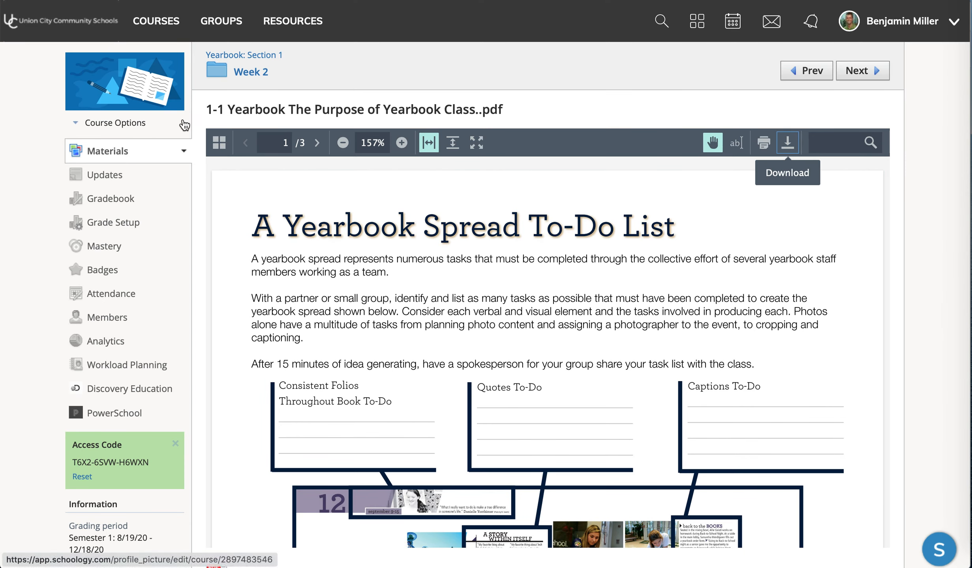
pyautogui.click(245, 71)
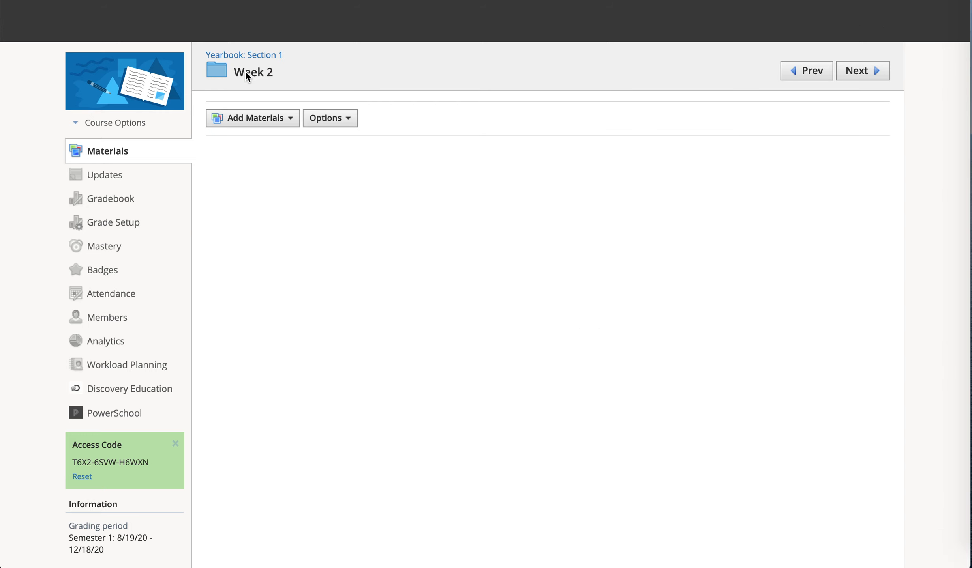
pyautogui.click(290, 119)
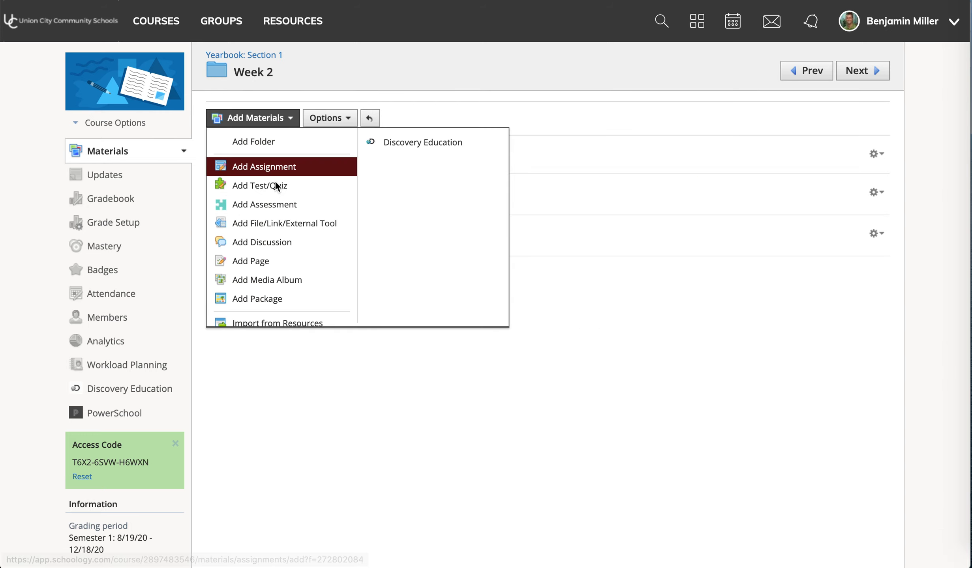
pyautogui.click(273, 226)
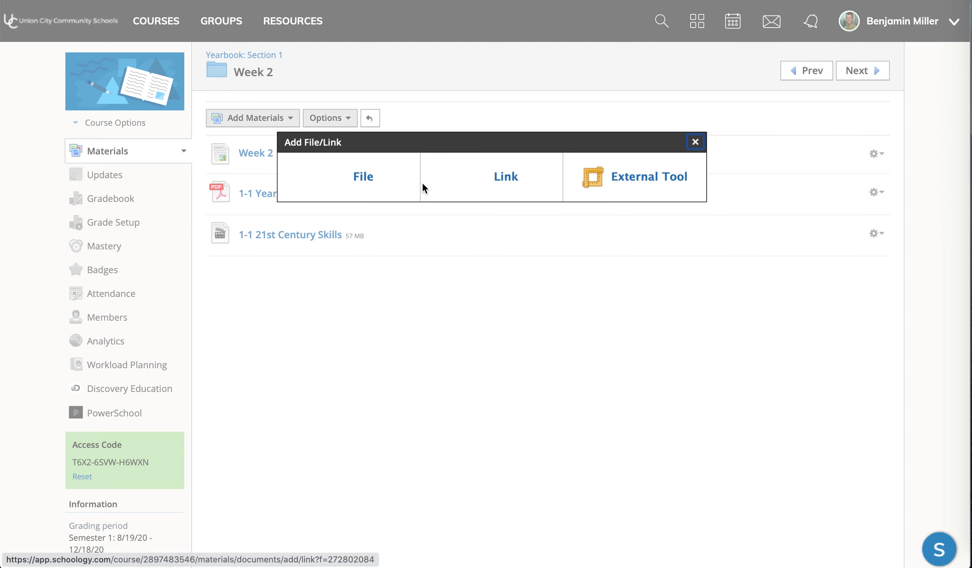
pyautogui.click(498, 189)
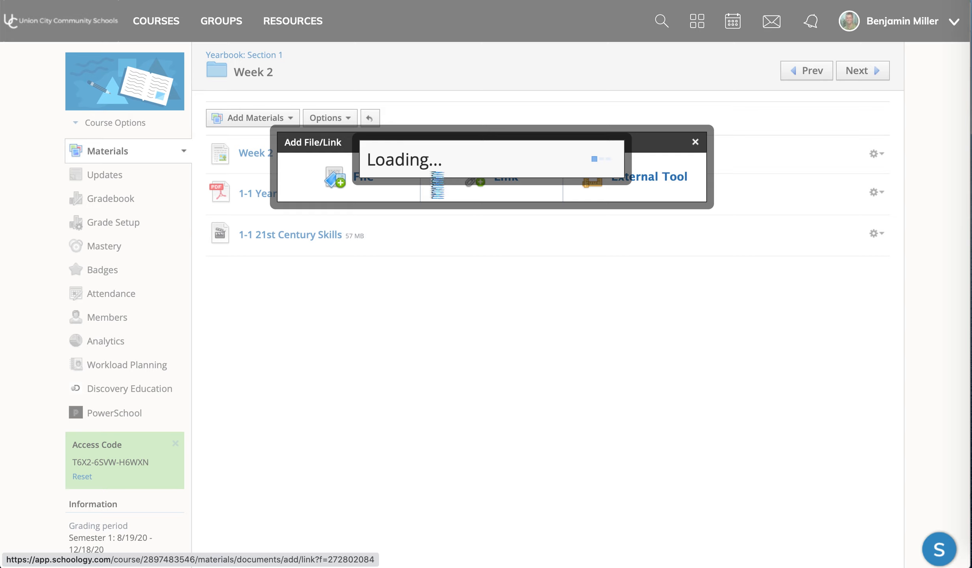
pyautogui.click(464, 154)
pyautogui.hotkey('ctrl', 'v')
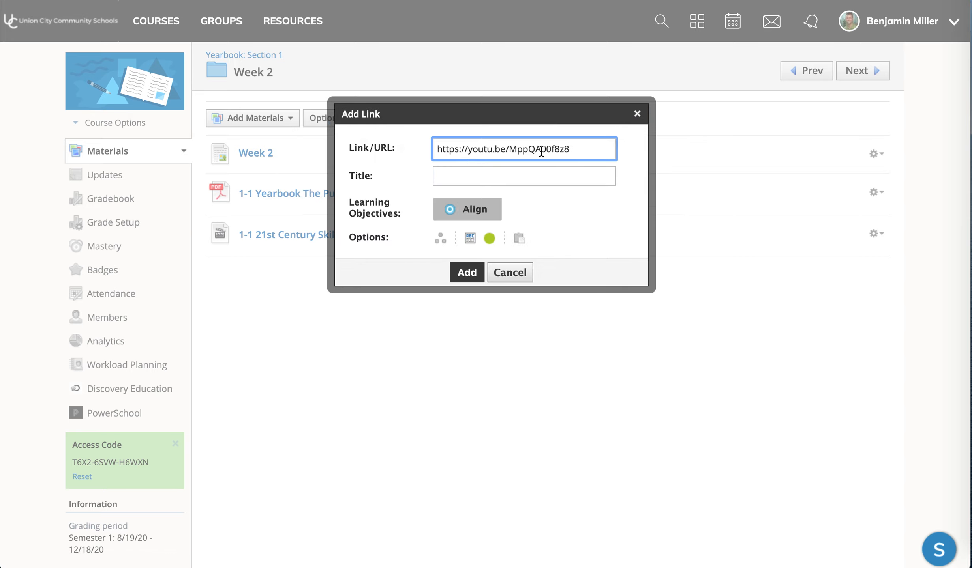
pyautogui.click(486, 172)
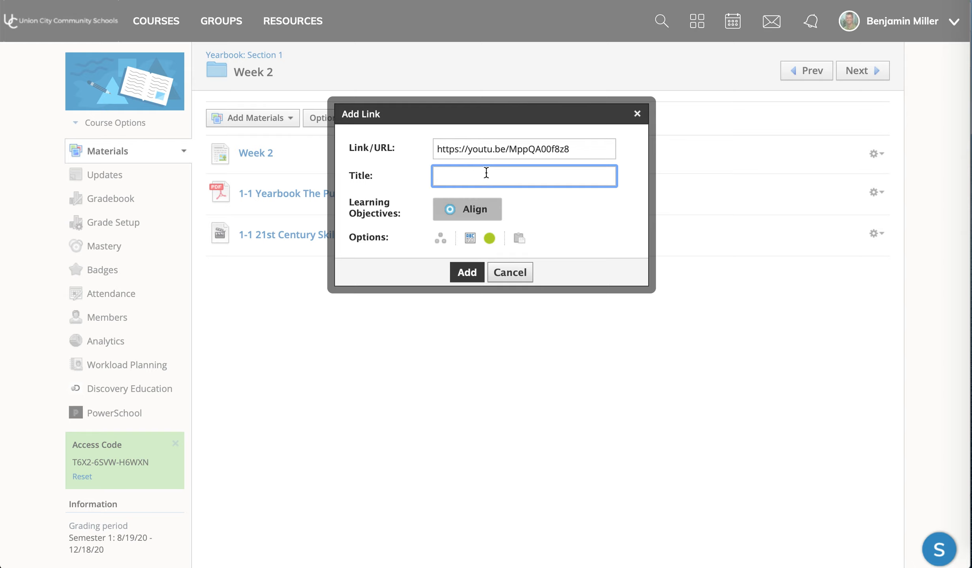
pyautogui.write('How to Edit a PDF File')
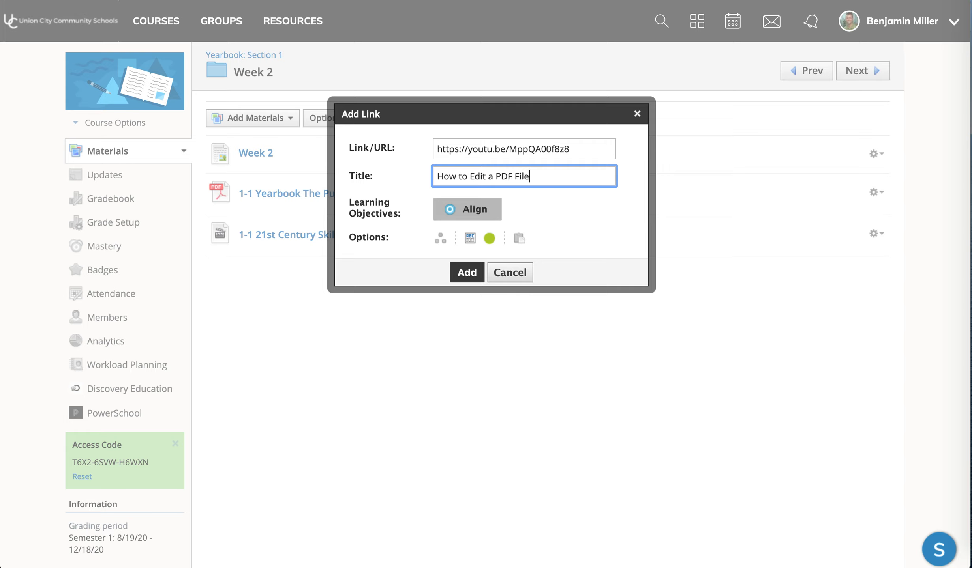
pyautogui.click(463, 274)
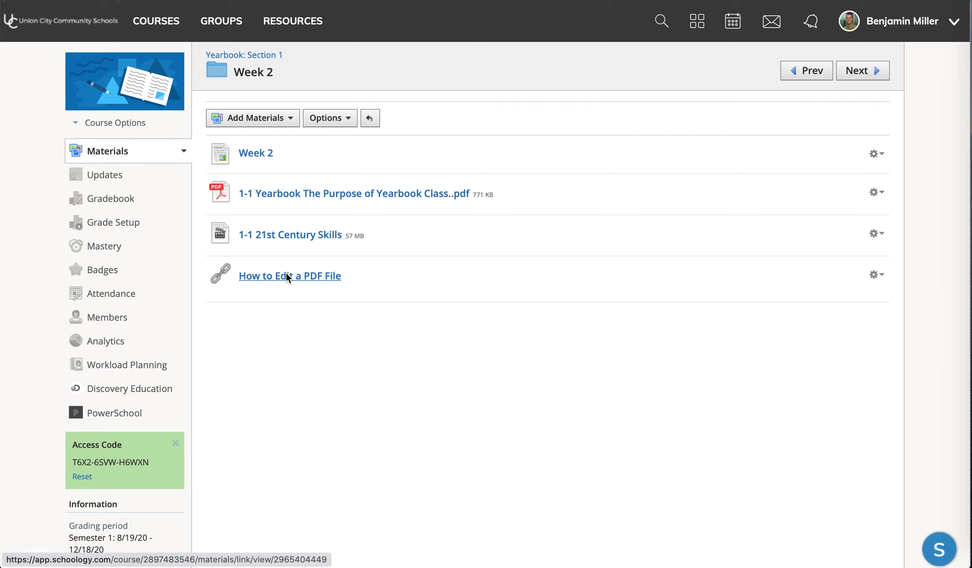
# Open the How to Edit a PDF File link to check that its video plays on YouTube, and pause it.
pyautogui.click(286, 273)
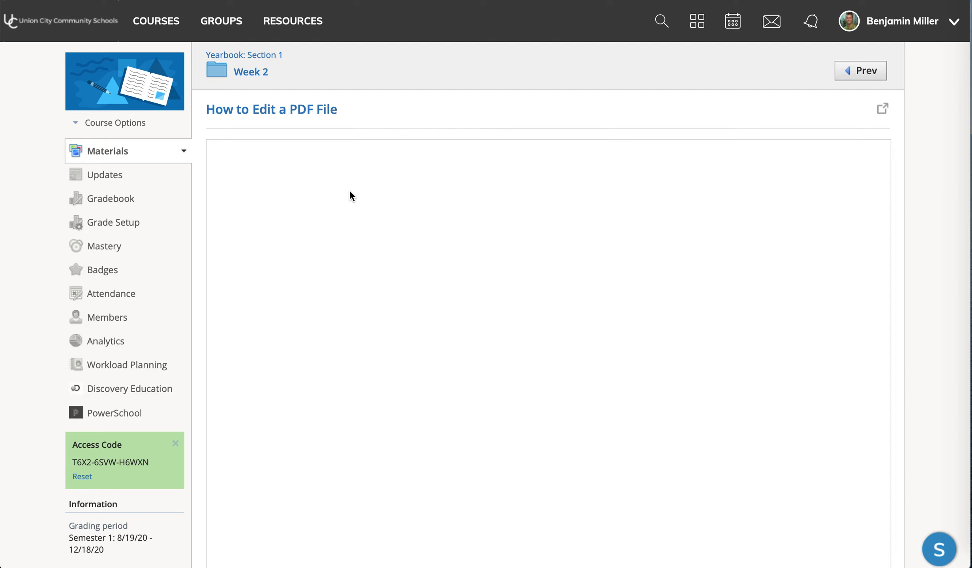
pyautogui.click(277, 110)
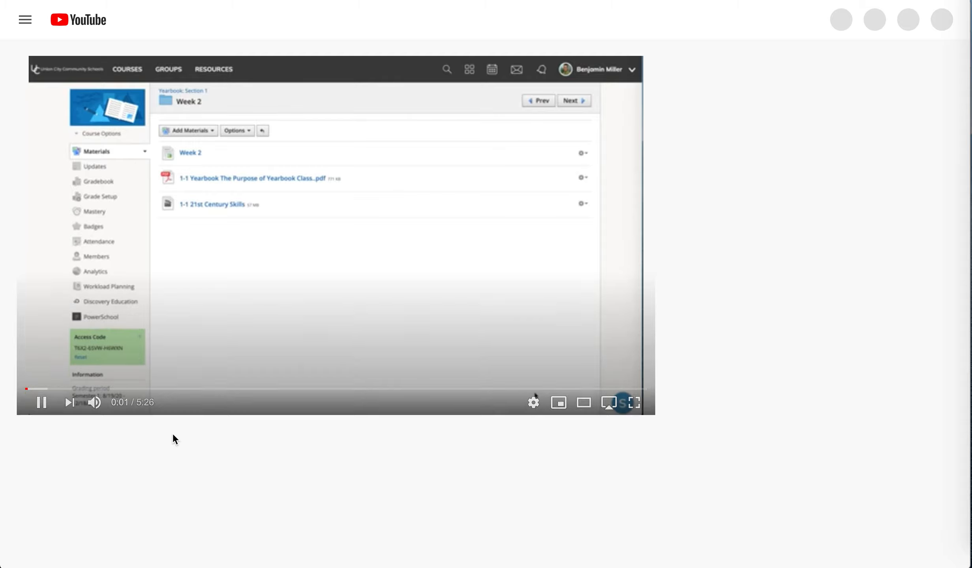
pyautogui.click(42, 402)
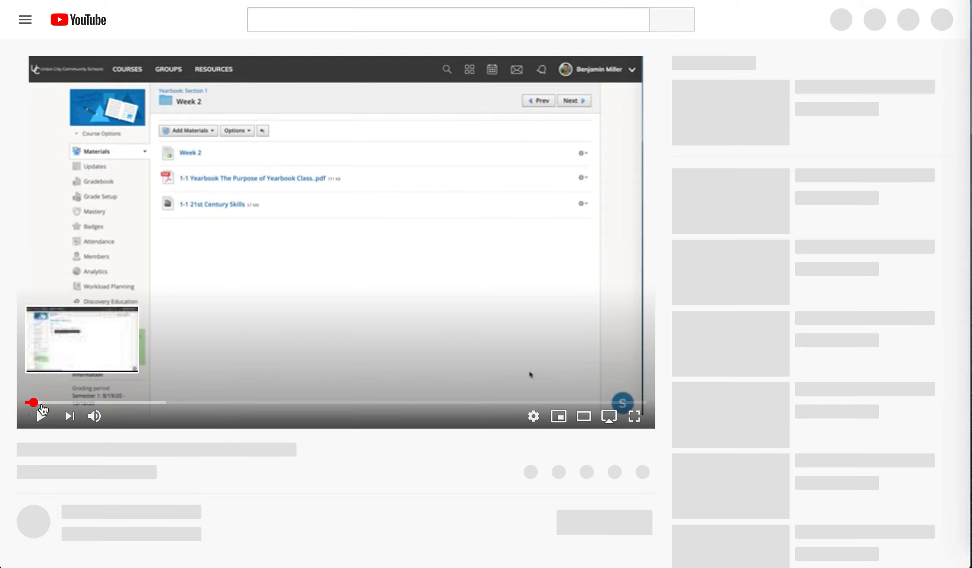
pyautogui.press('super+shift+5')
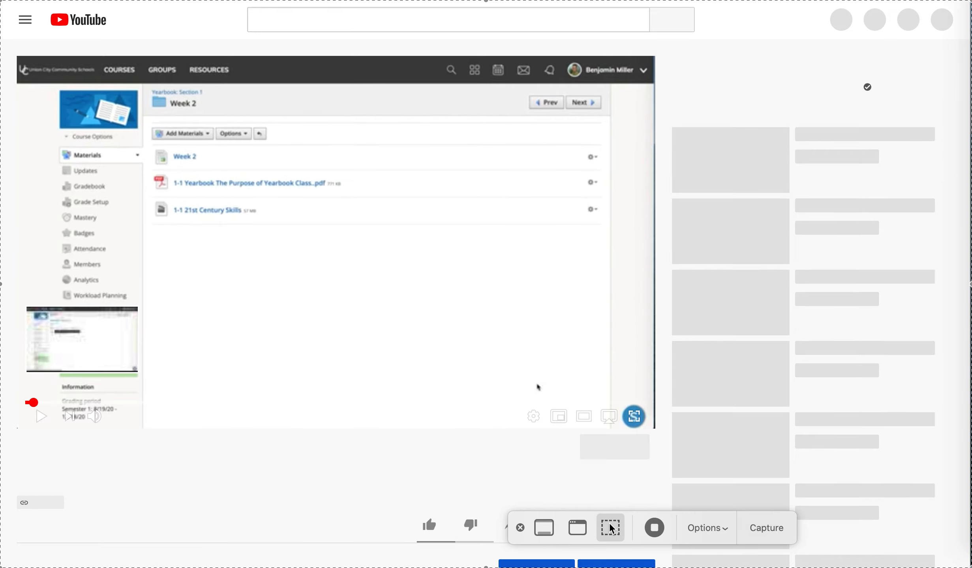